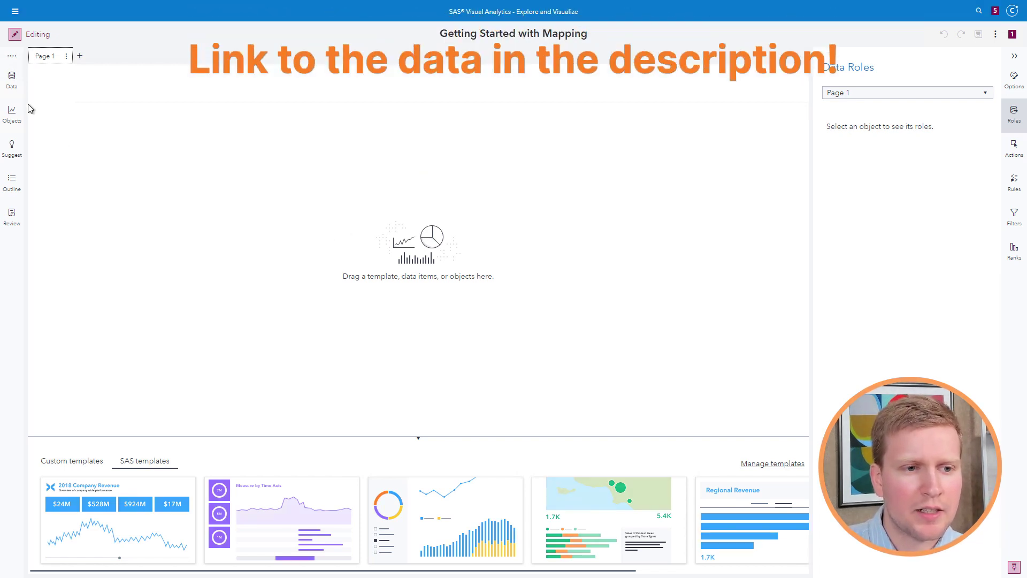
# Start a new geography data item named State, based on the State category in NPS_CLEAN
pyautogui.click(13, 87)
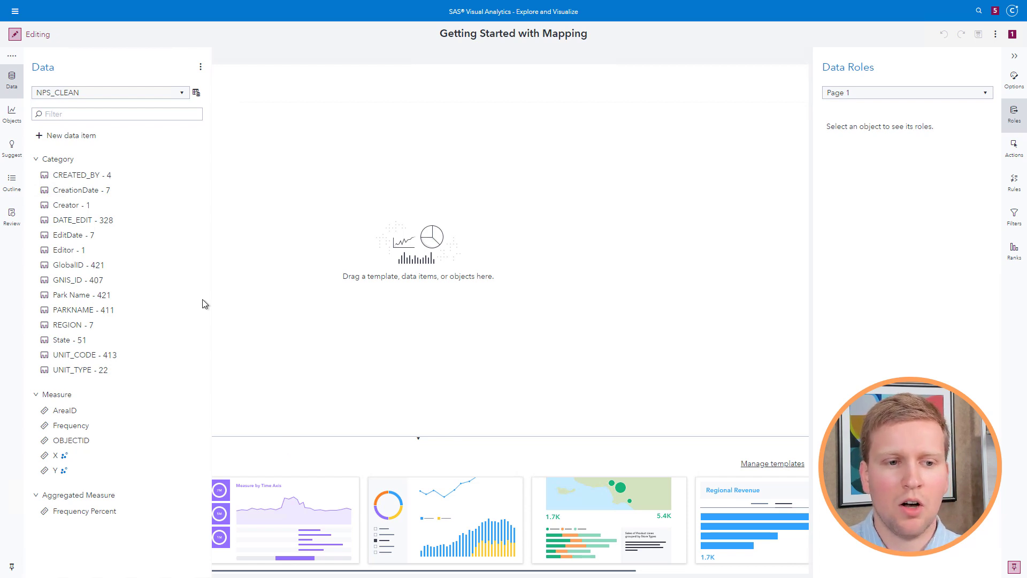
pyautogui.click(83, 142)
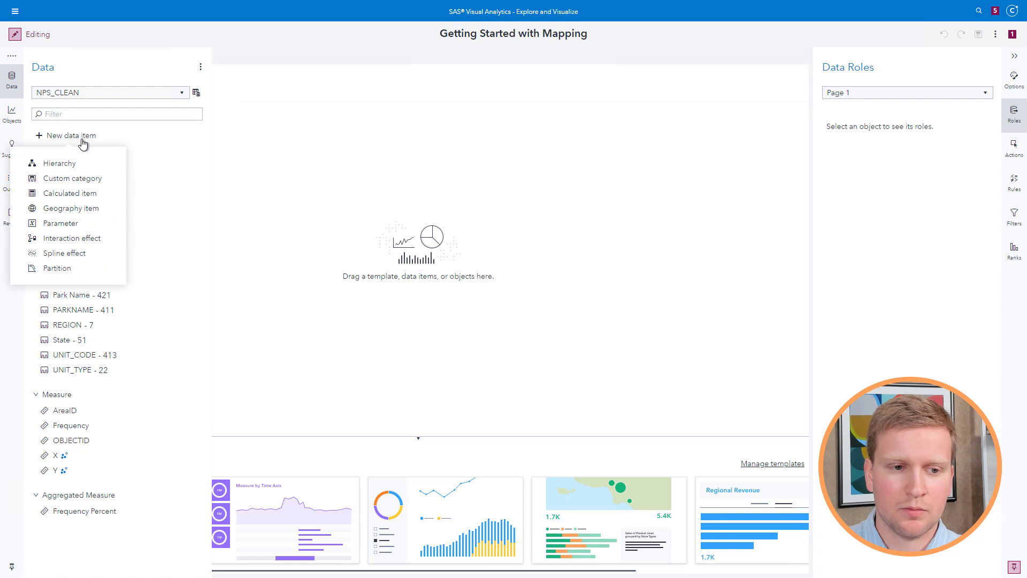
pyautogui.click(79, 210)
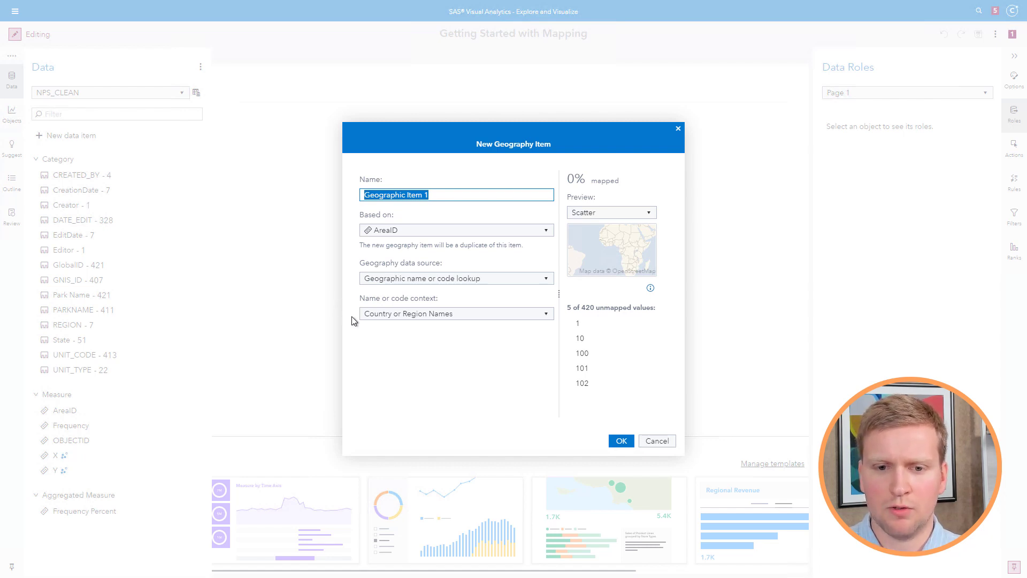
pyautogui.write('State')
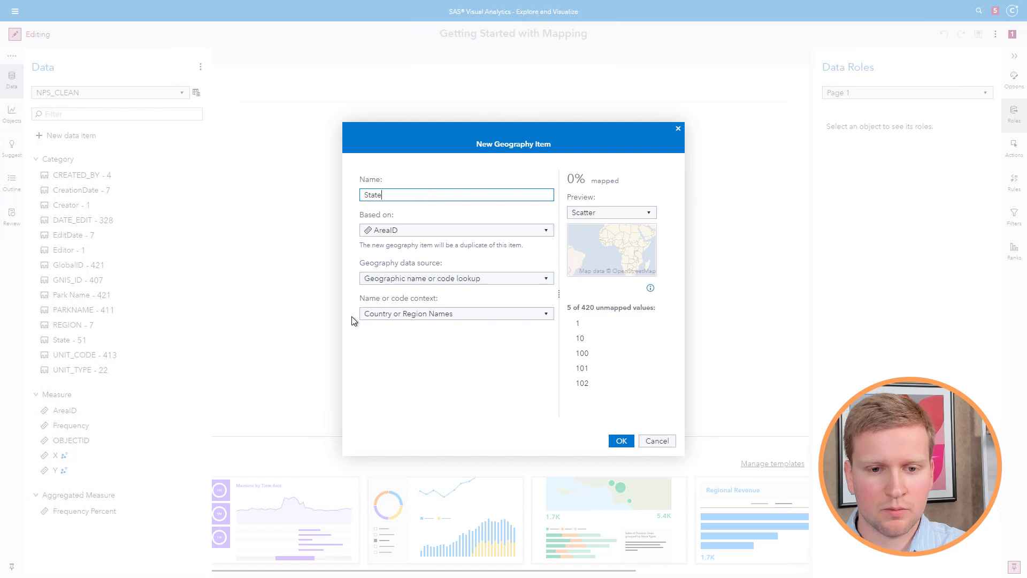
pyautogui.click(422, 231)
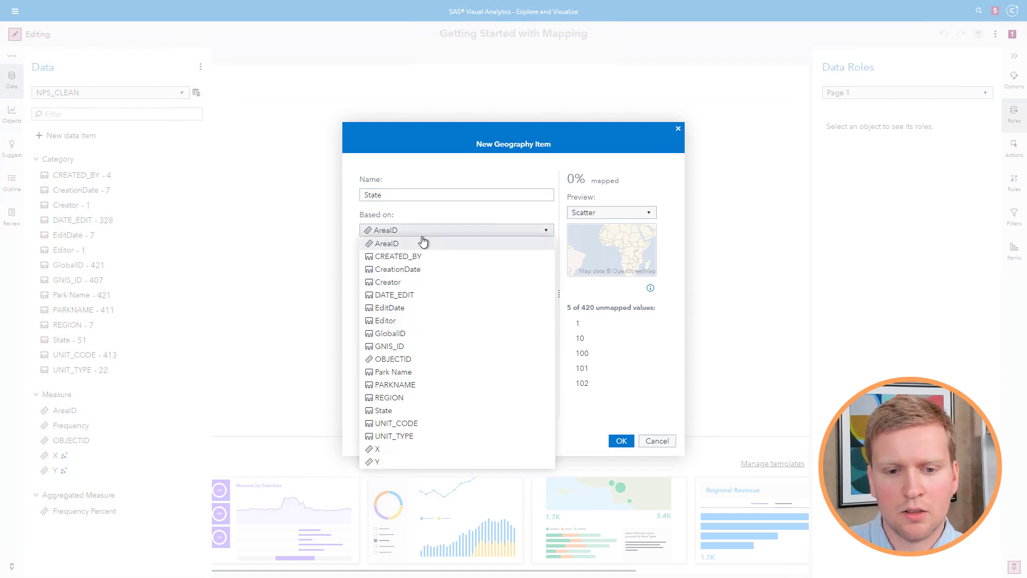
pyautogui.click(388, 411)
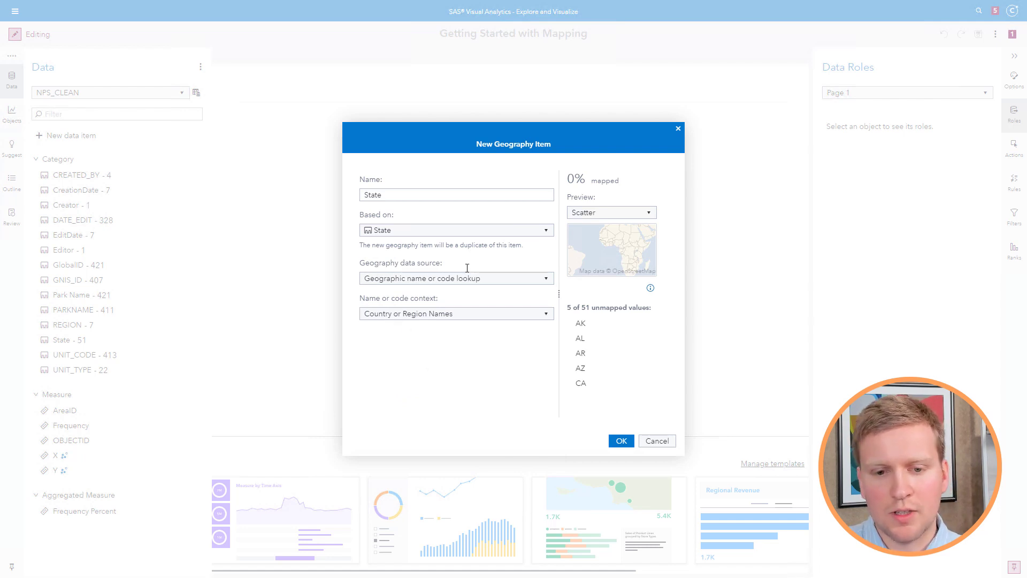
# Create the State geography item using geographic name or code lookup with US State Abbreviations as the context
pyautogui.click(547, 279)
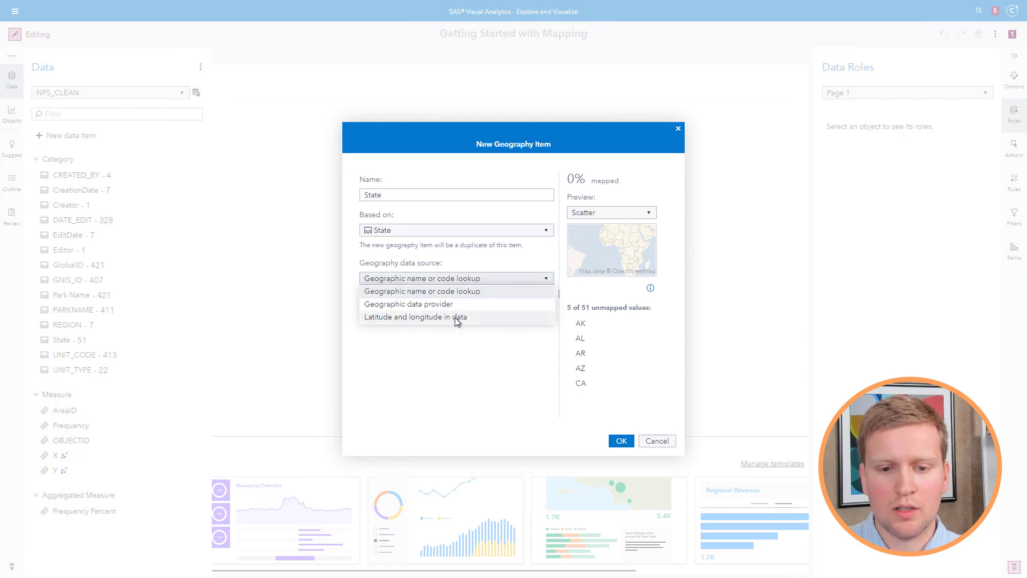
pyautogui.click(479, 291)
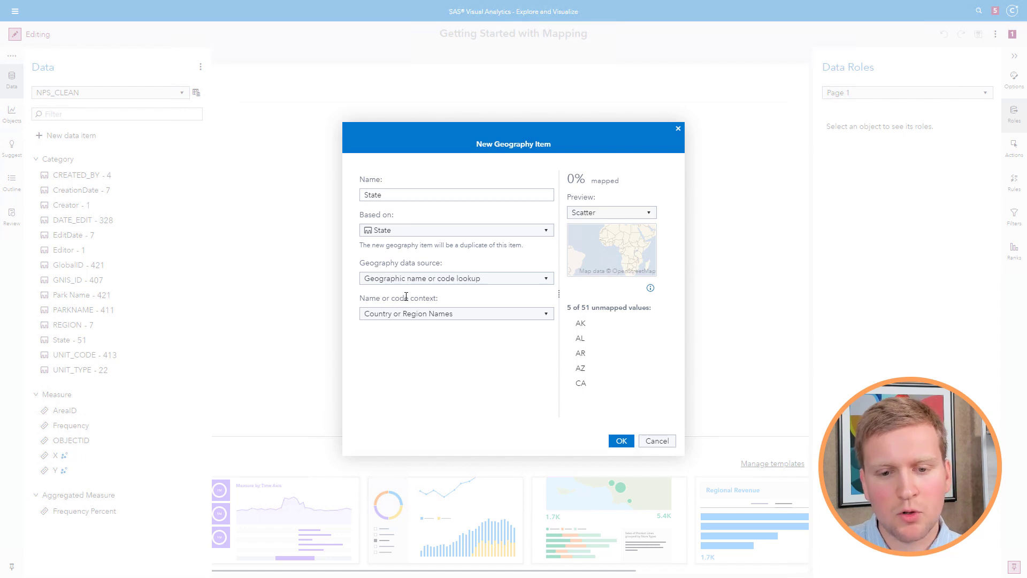
pyautogui.click(544, 323)
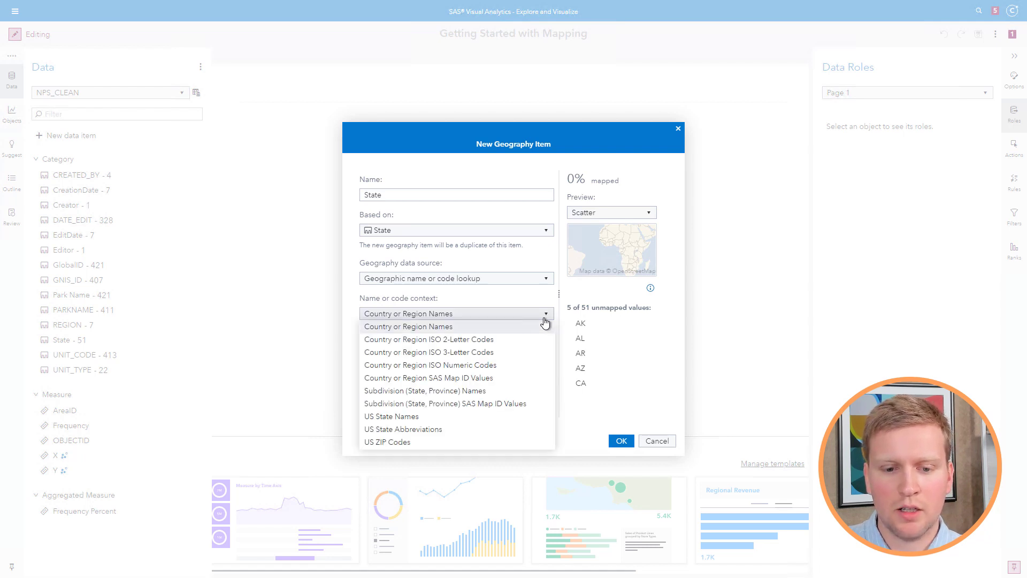
pyautogui.click(407, 430)
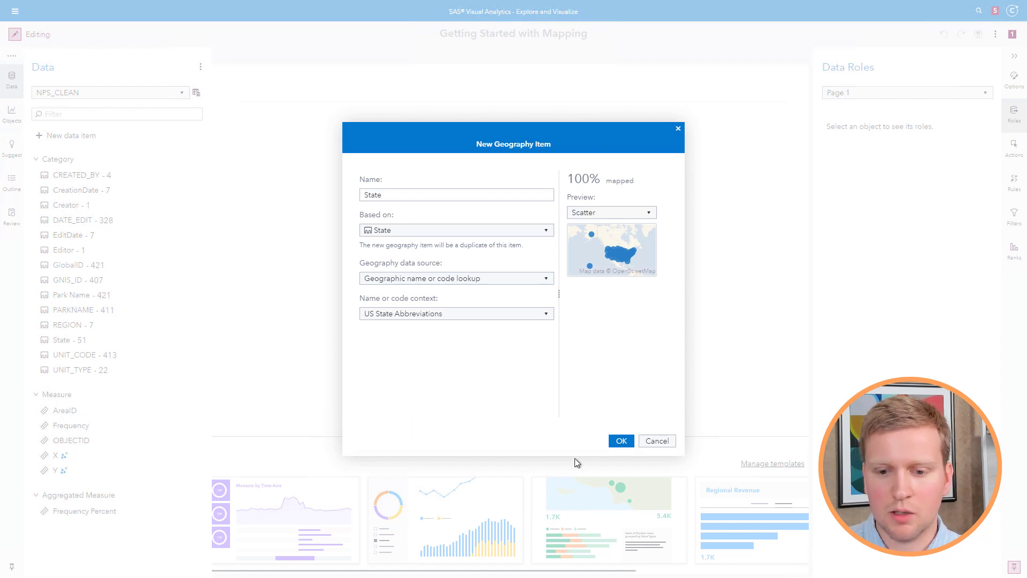
pyautogui.click(615, 444)
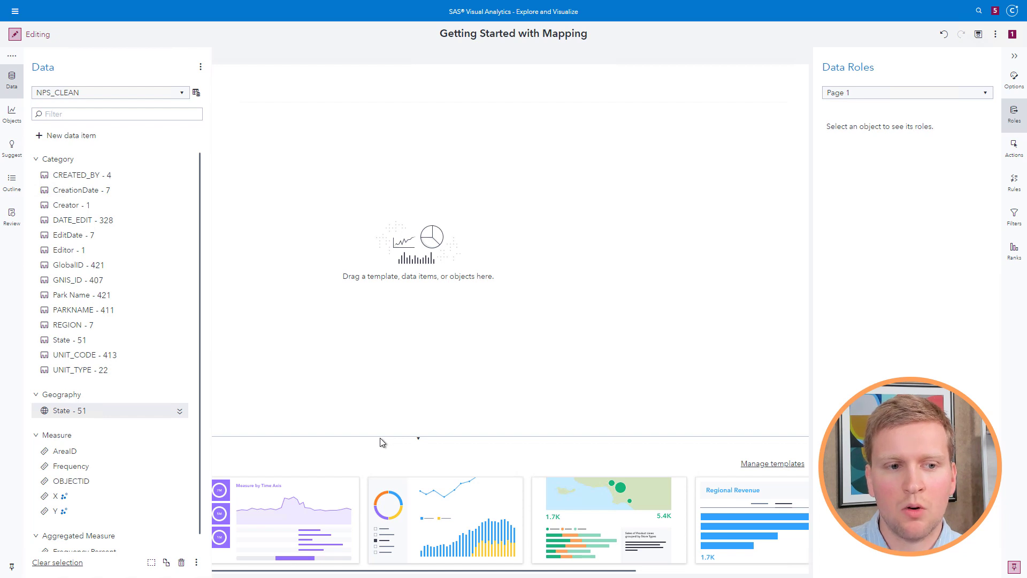
# Add a Geo region map to the empty page and assign State as its geography
pyautogui.click(12, 115)
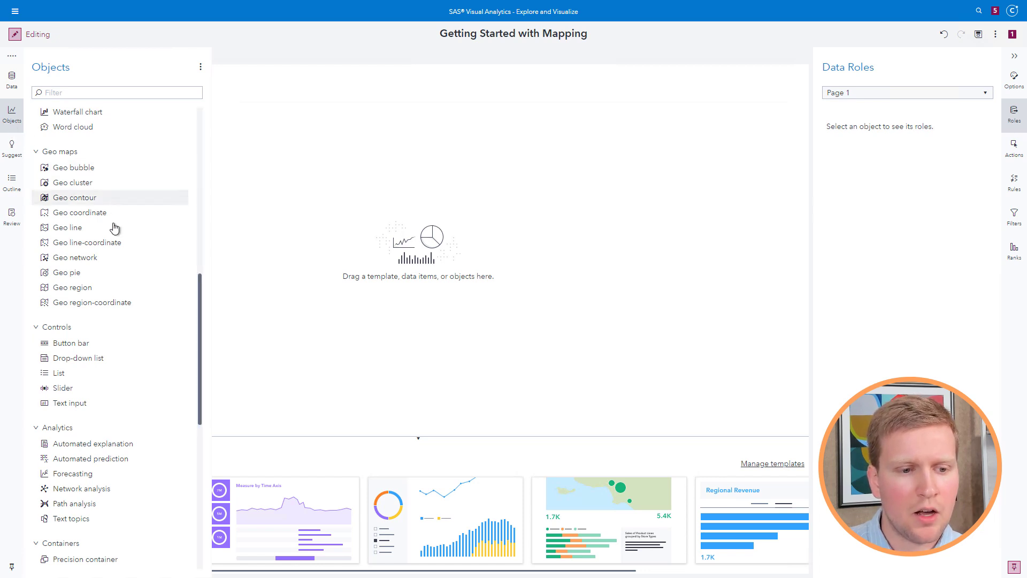
pyautogui.moveTo(74, 292); pyautogui.dragTo(367, 303)
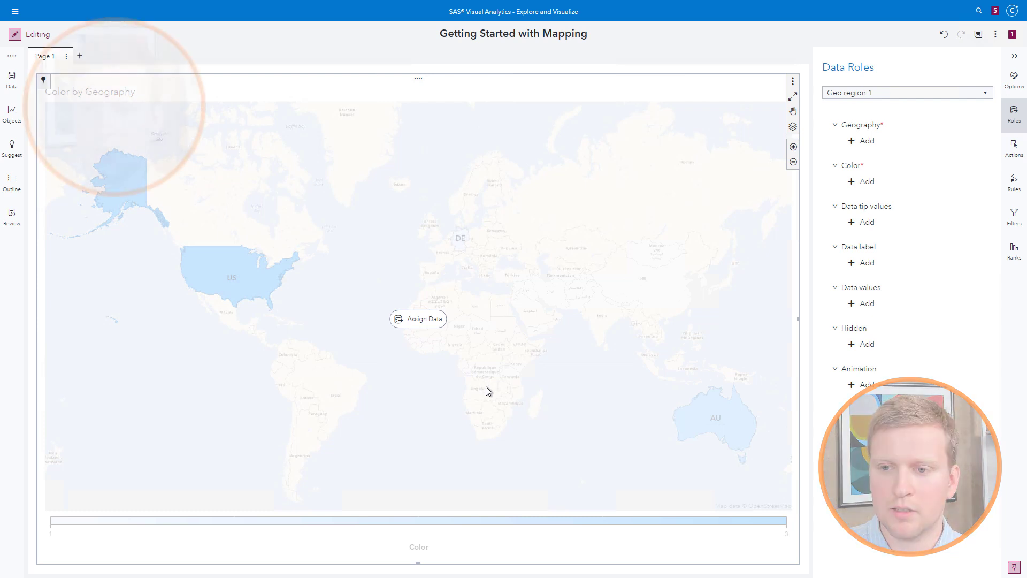
pyautogui.click(871, 142)
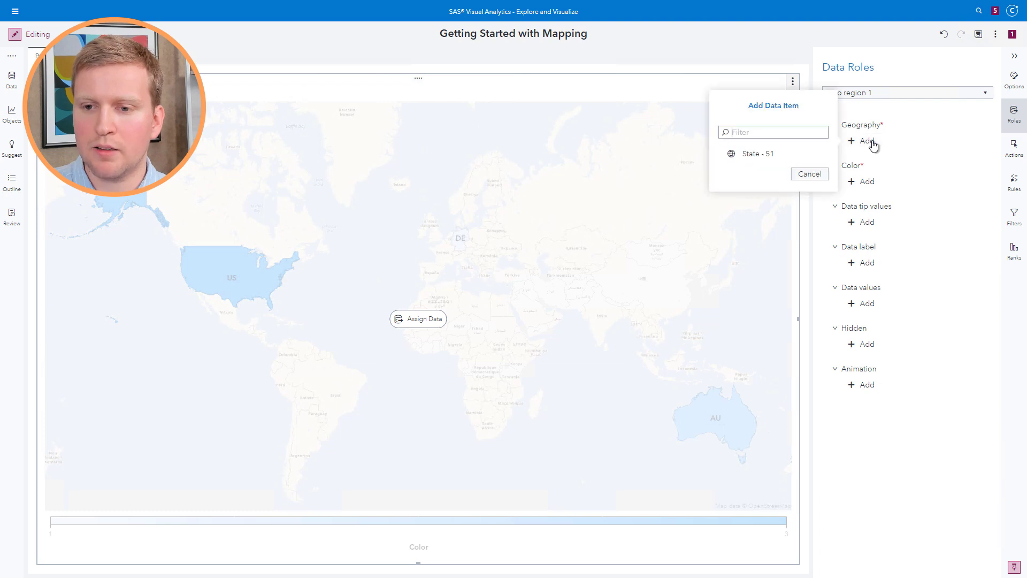
pyautogui.click(766, 155)
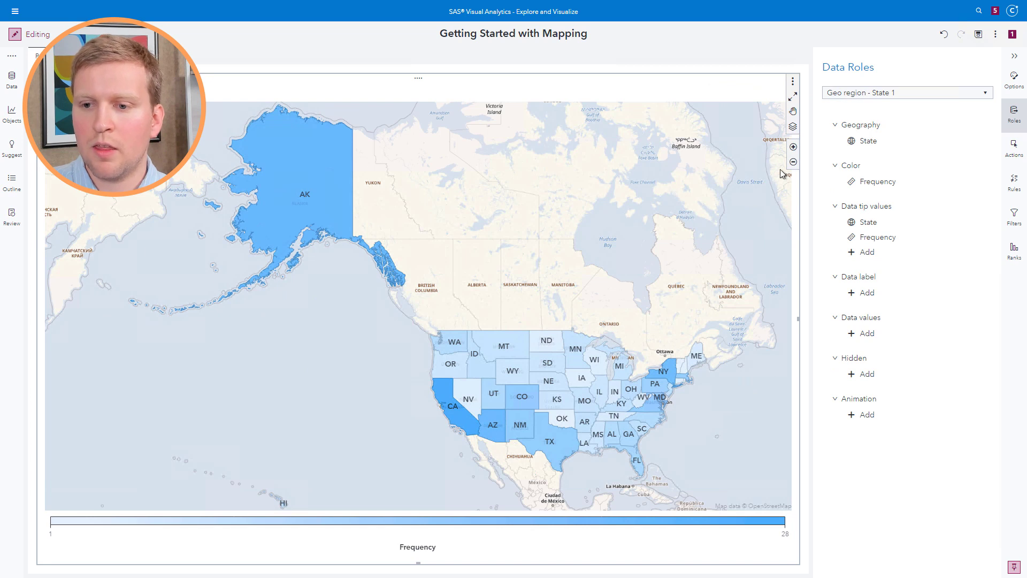
pyautogui.moveTo(881, 194)
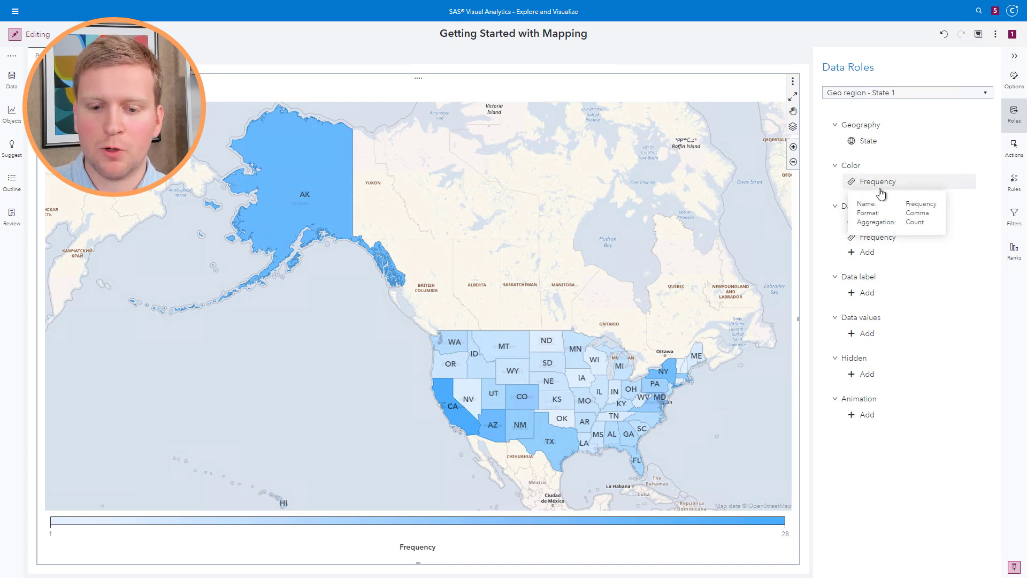
# Maximize the region map and sort its detail table by Frequency in descending order
pyautogui.click(1014, 56)
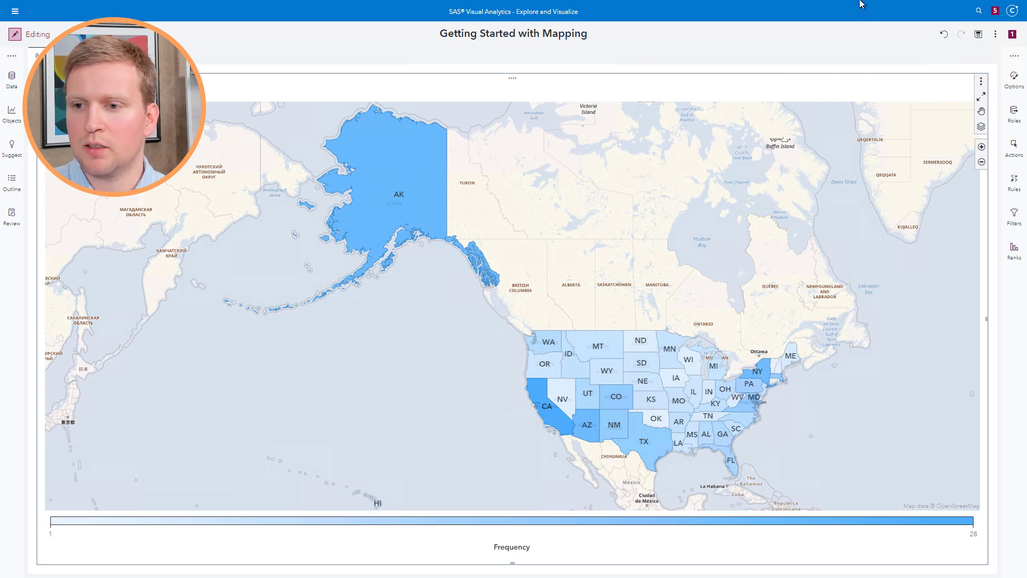
pyautogui.click(980, 100)
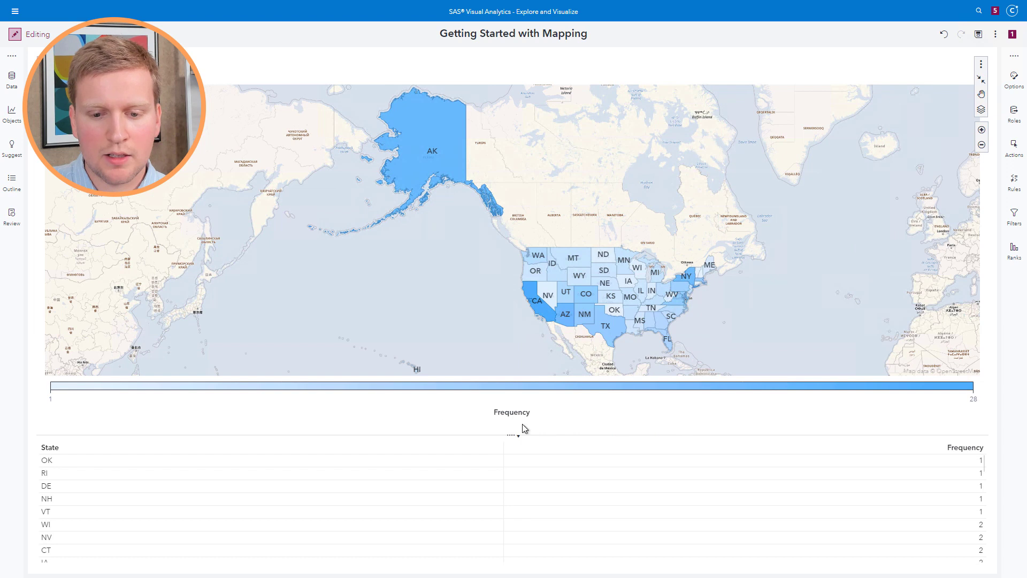
pyautogui.click(965, 449)
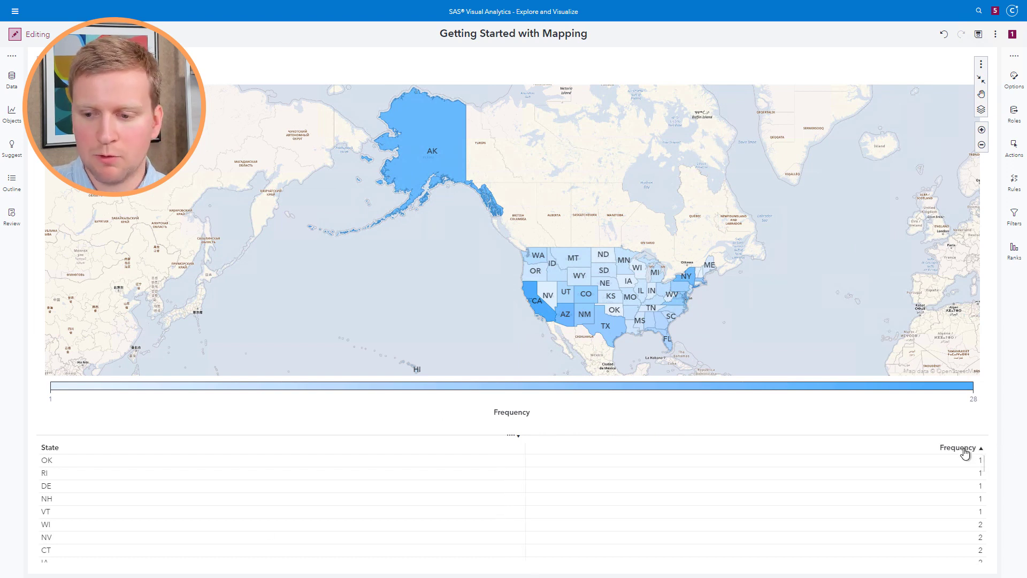
pyautogui.click(965, 449)
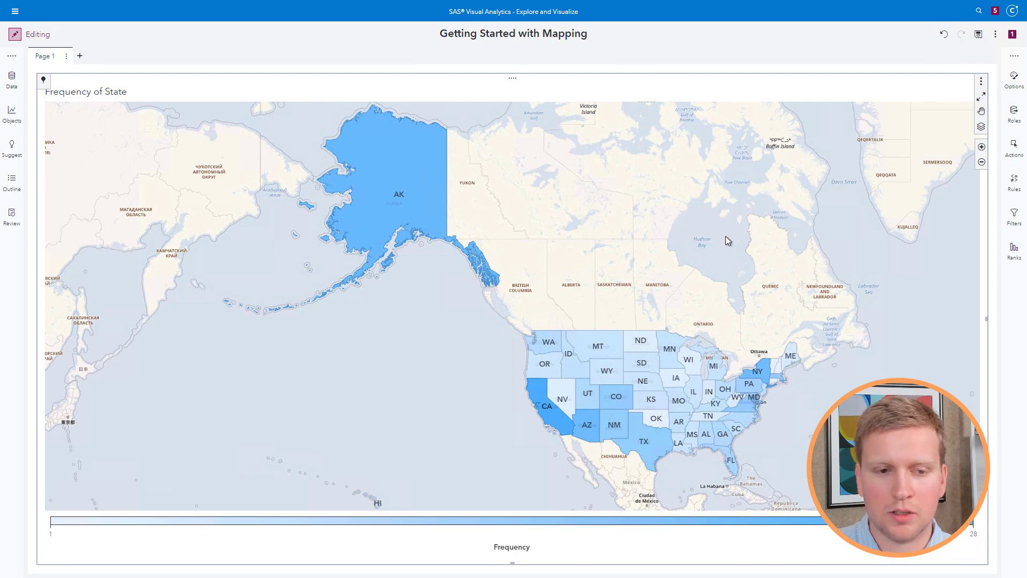
# Reclassify Park Name as a geography item with Latitude and longitude in data as its data source
pyautogui.click(12, 90)
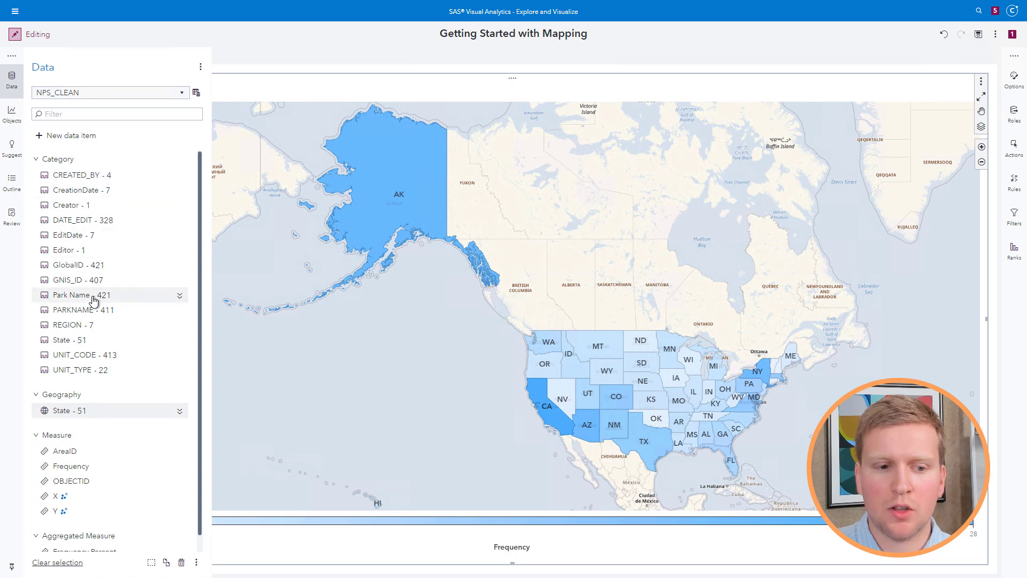
pyautogui.moveTo(94, 301)
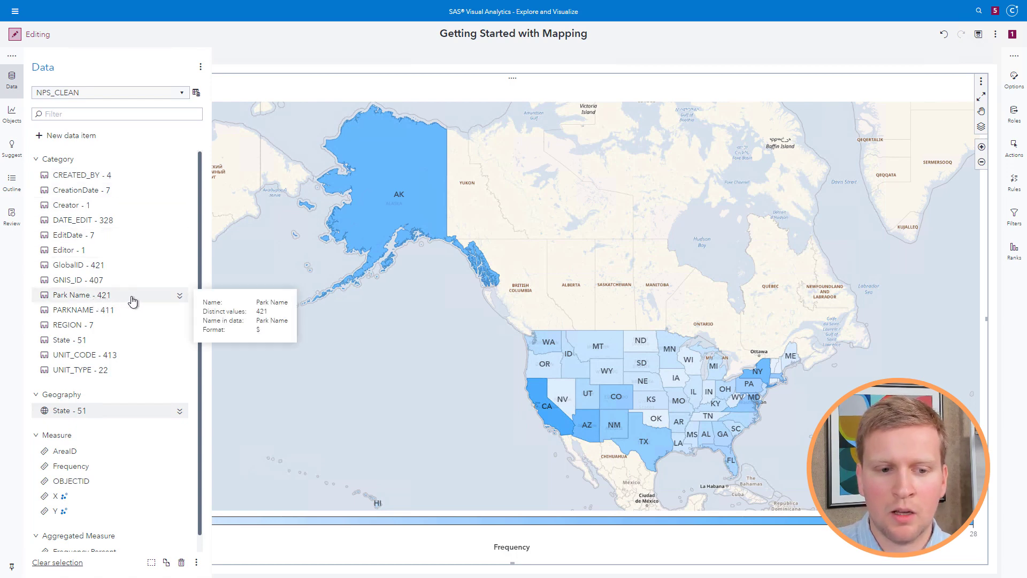
pyautogui.click(180, 298)
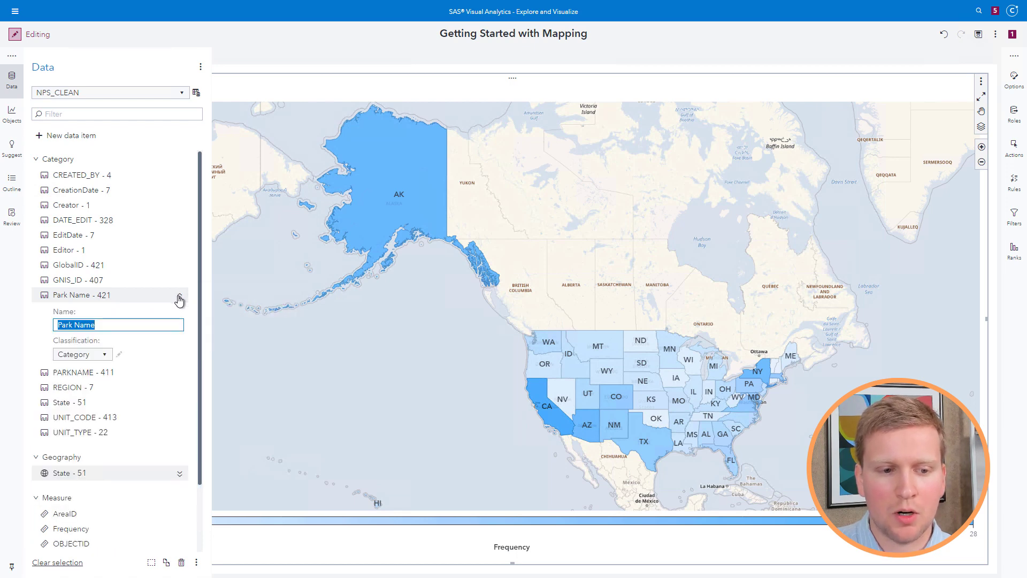
pyautogui.click(106, 357)
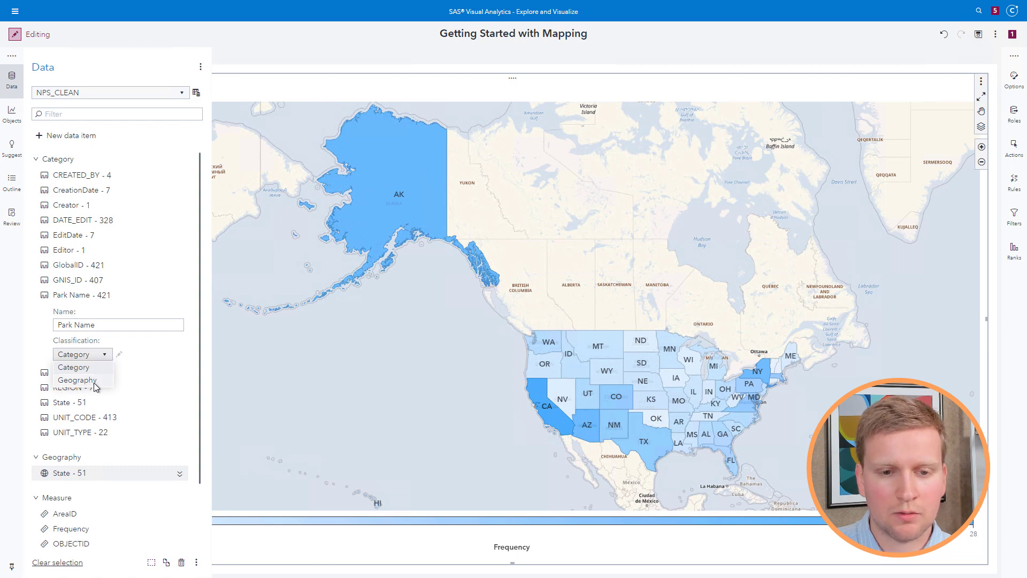
pyautogui.click(94, 381)
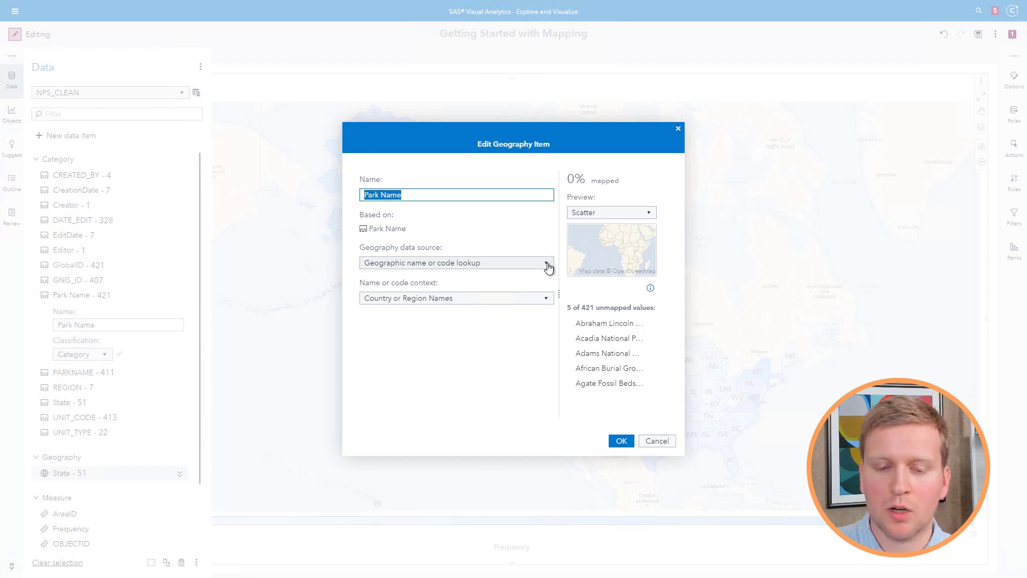
pyautogui.click(548, 266)
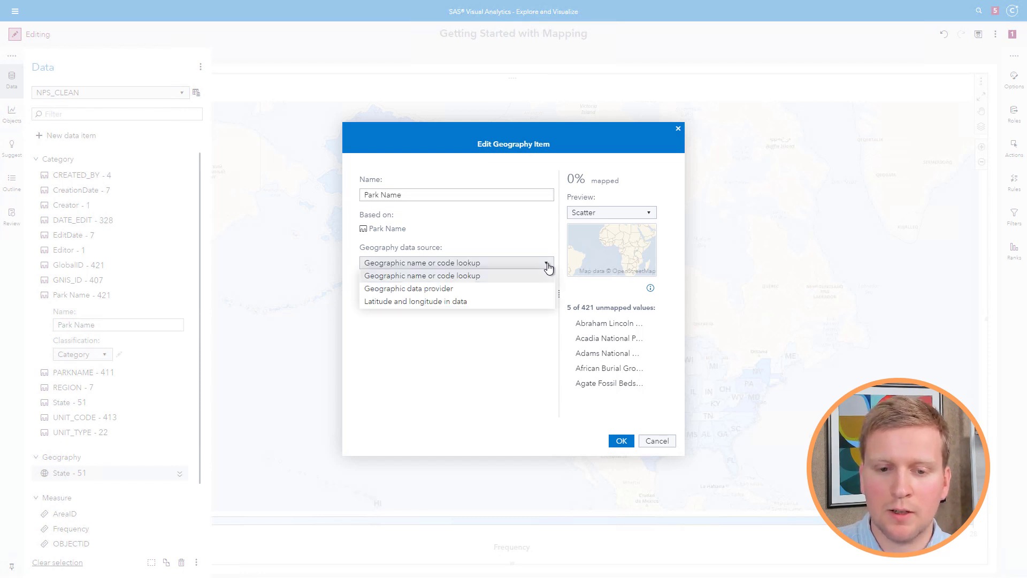
pyautogui.click(459, 303)
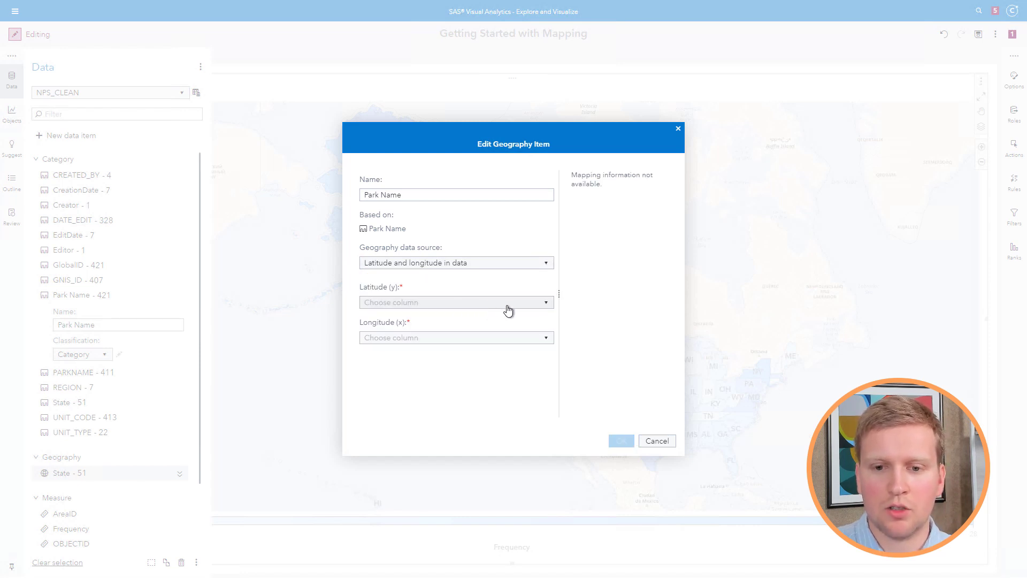
# Set Park Name's latitude to Y, longitude to X and coordinate space to Web Mercator, and save the geography item
pyautogui.click(540, 309)
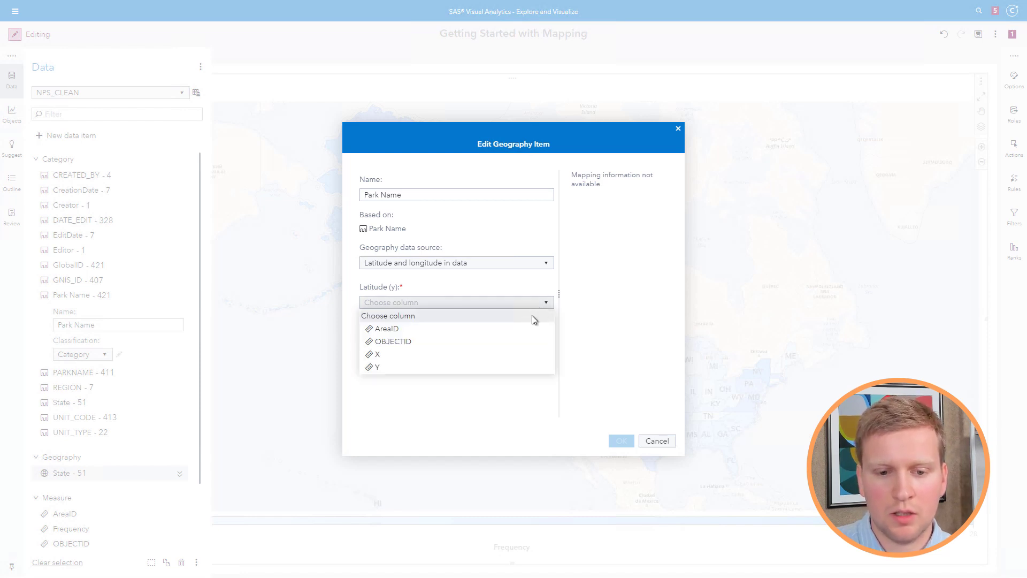
pyautogui.click(400, 368)
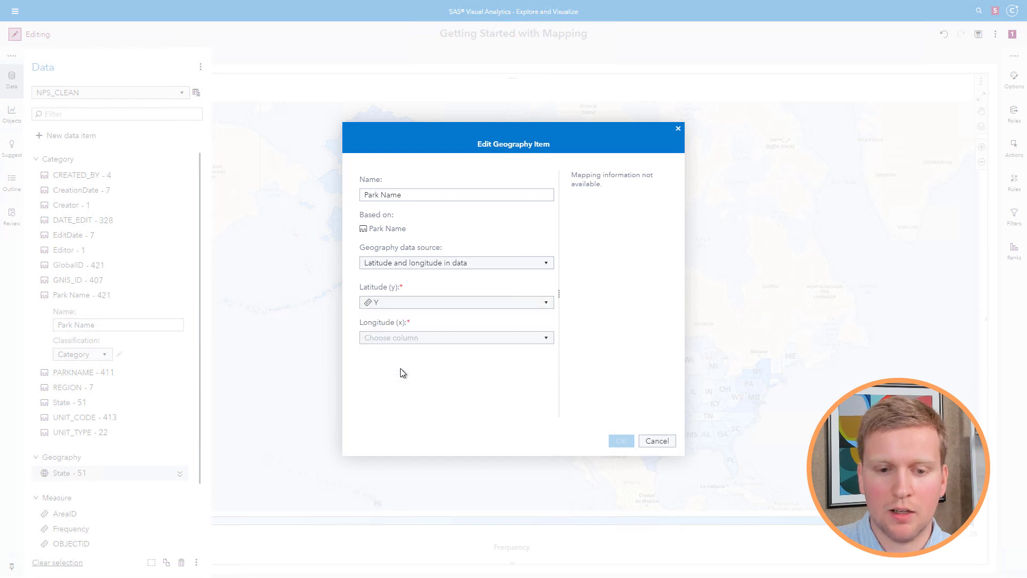
pyautogui.click(539, 340)
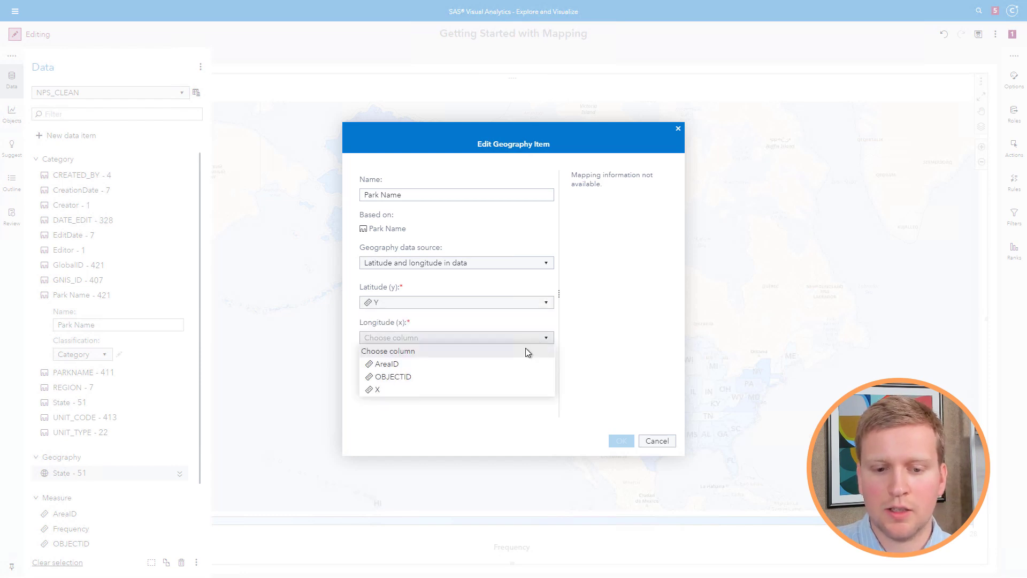
pyautogui.click(459, 390)
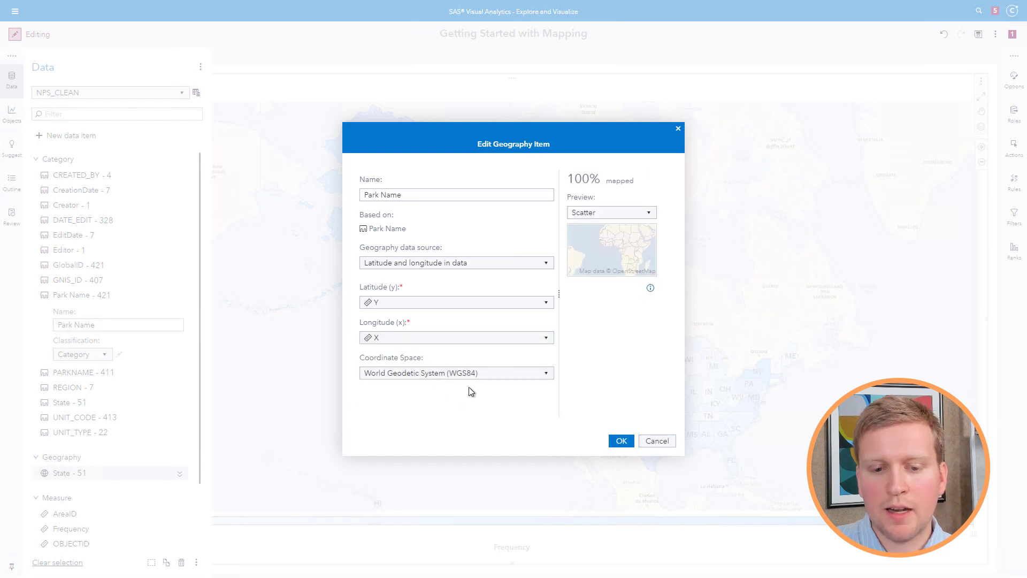
pyautogui.click(543, 377)
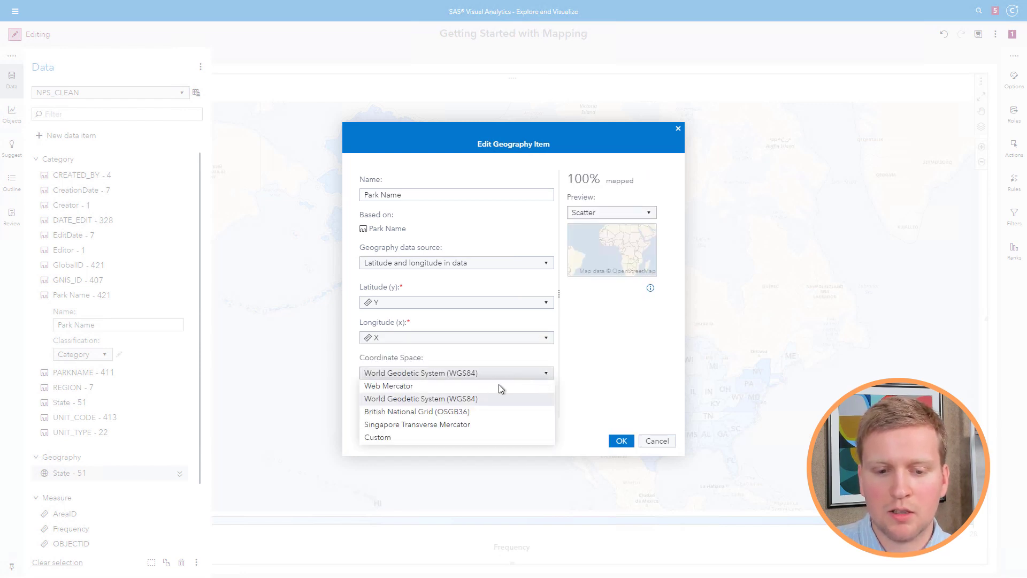
pyautogui.click(428, 387)
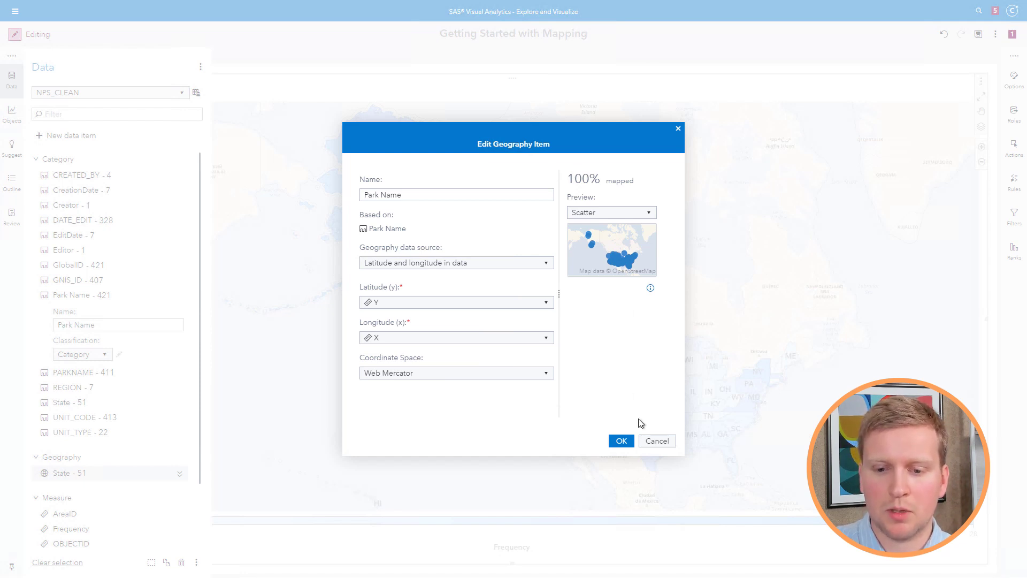
pyautogui.click(620, 442)
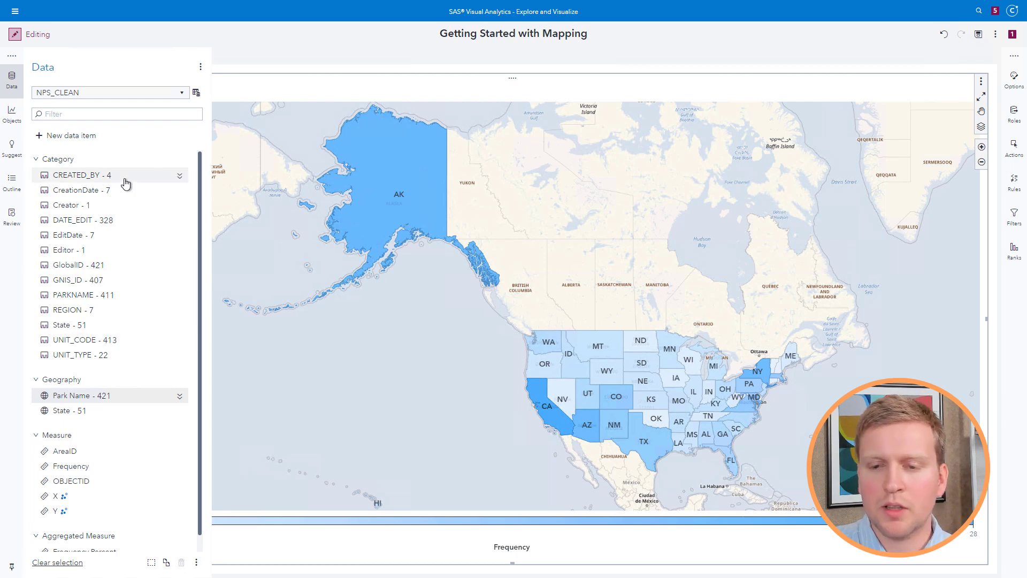
pyautogui.click(12, 83)
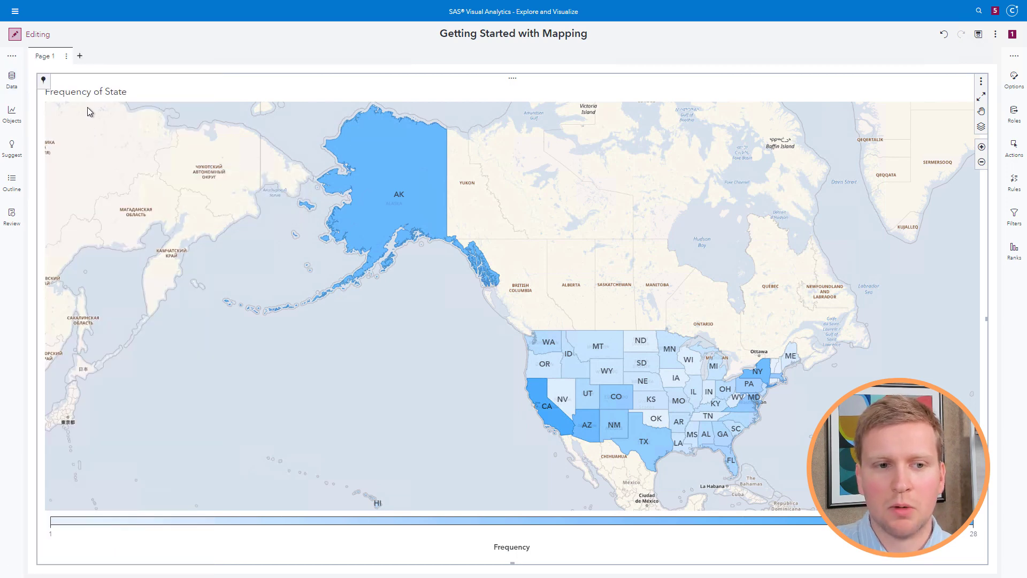
# Add a second page to the report and place a Geo coordinate map on it
pyautogui.click(80, 57)
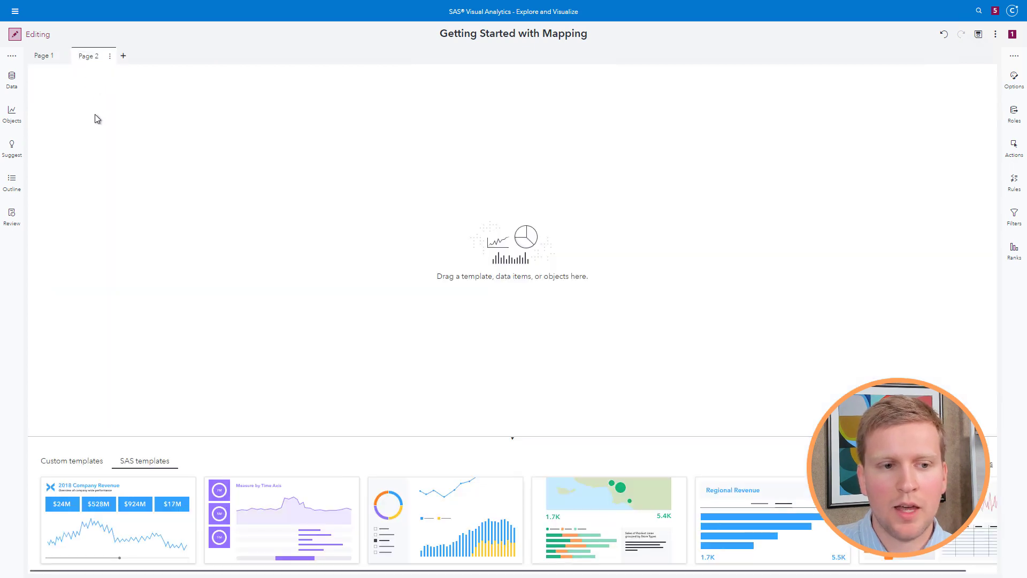
pyautogui.click(18, 123)
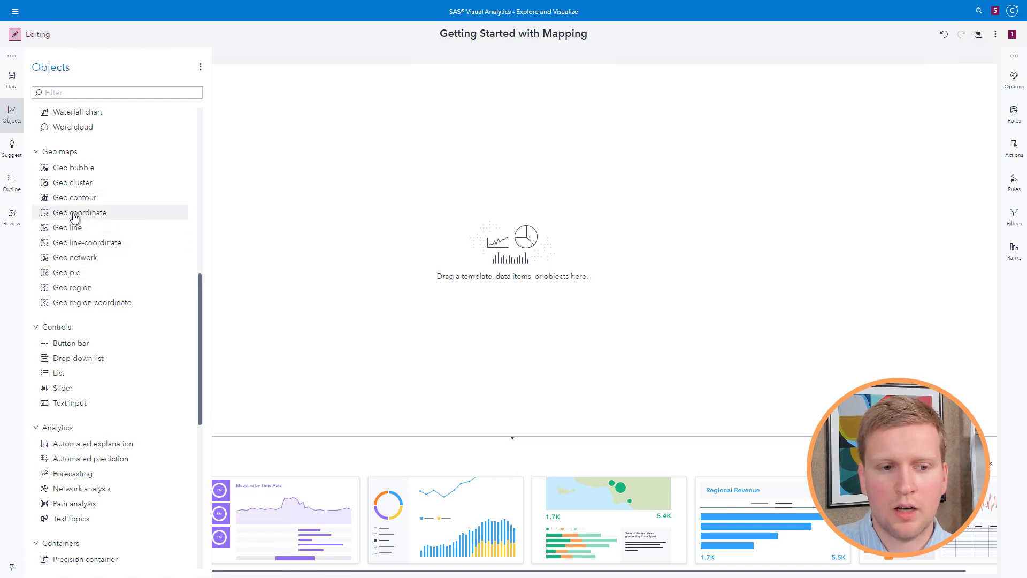
pyautogui.moveTo(75, 217); pyautogui.dragTo(378, 229)
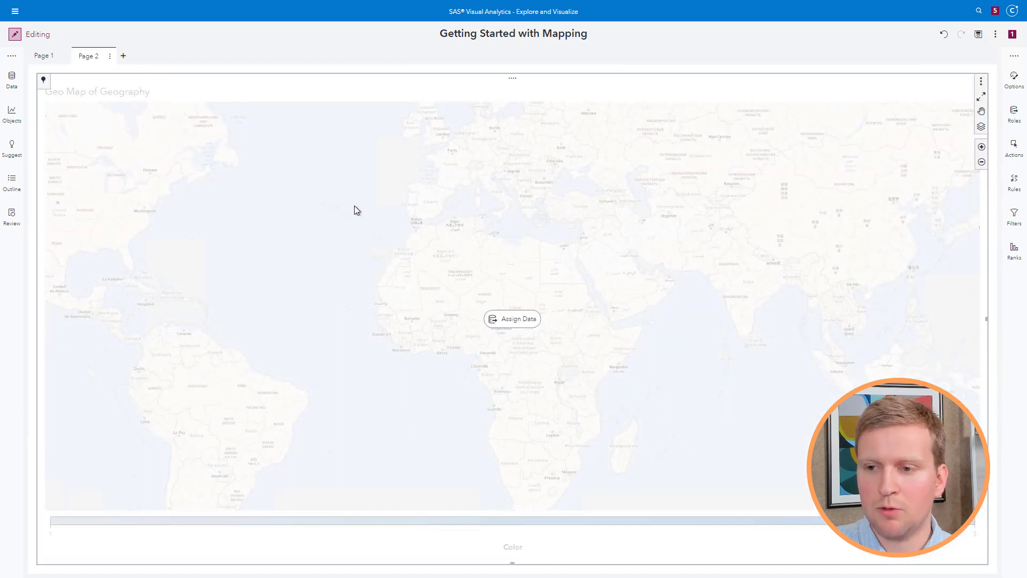
# Assign Park Name as the geography of the coordinate map and close its data roles
pyautogui.click(1014, 124)
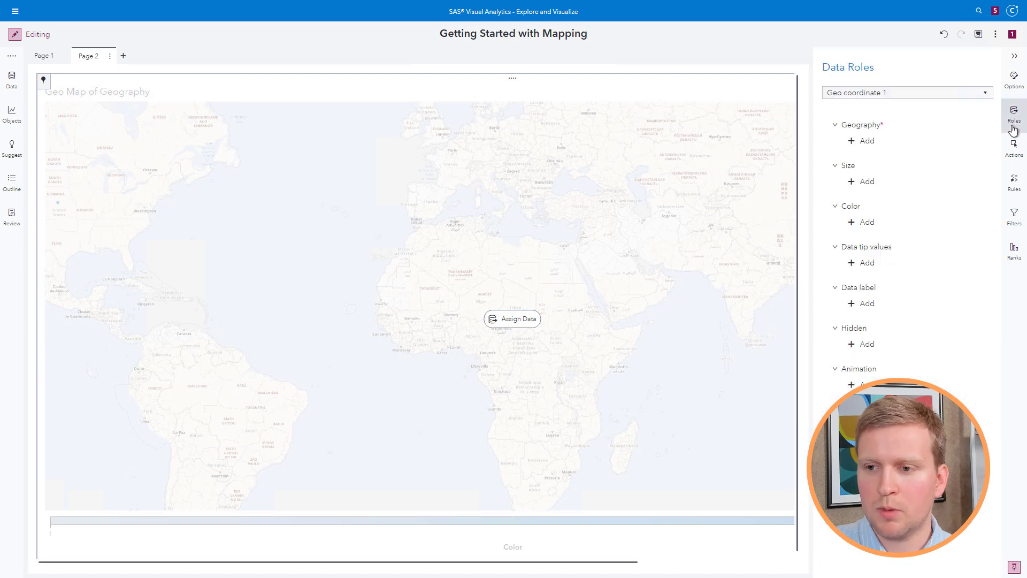
pyautogui.click(868, 143)
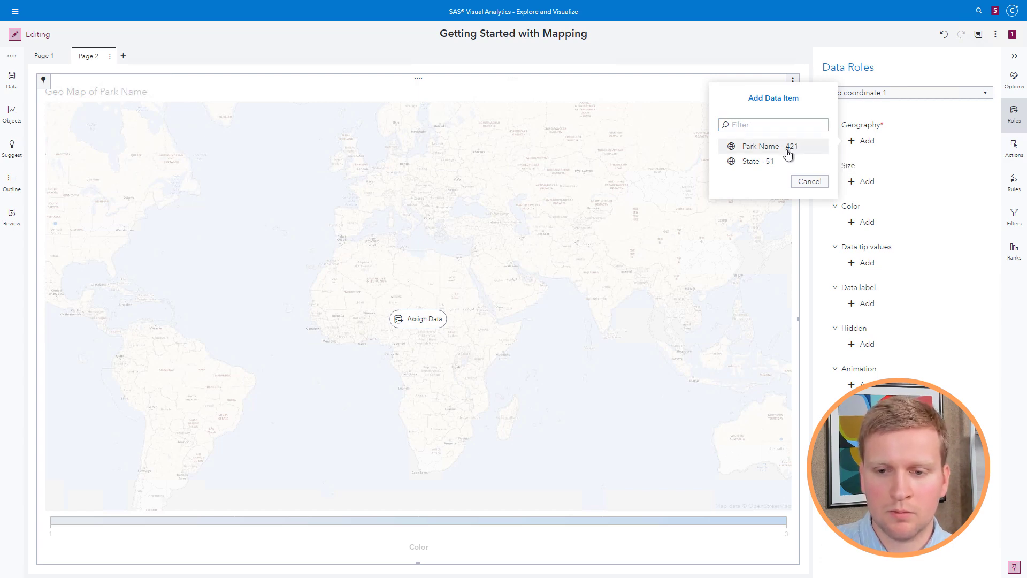
pyautogui.click(788, 153)
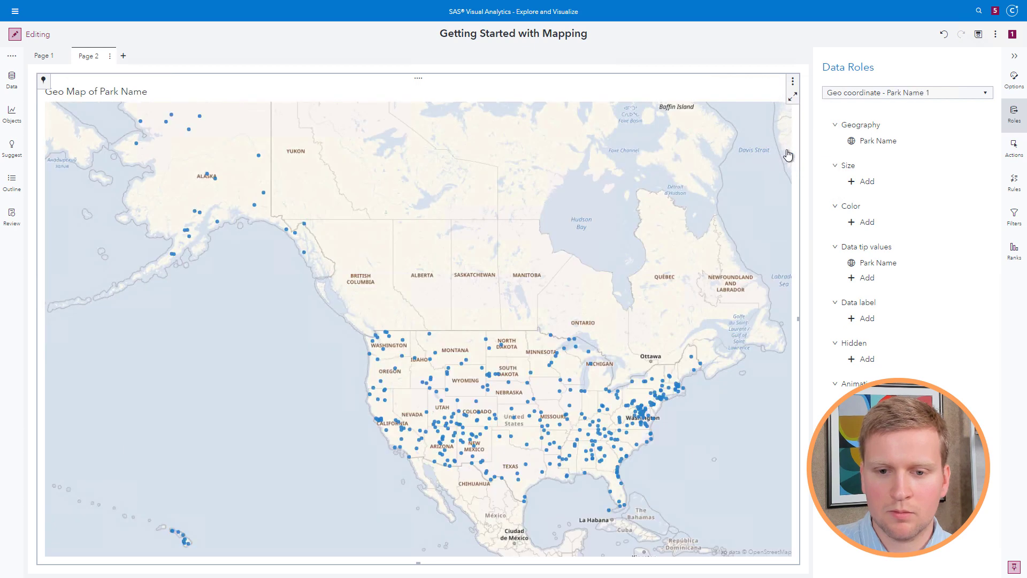
pyautogui.click(1014, 56)
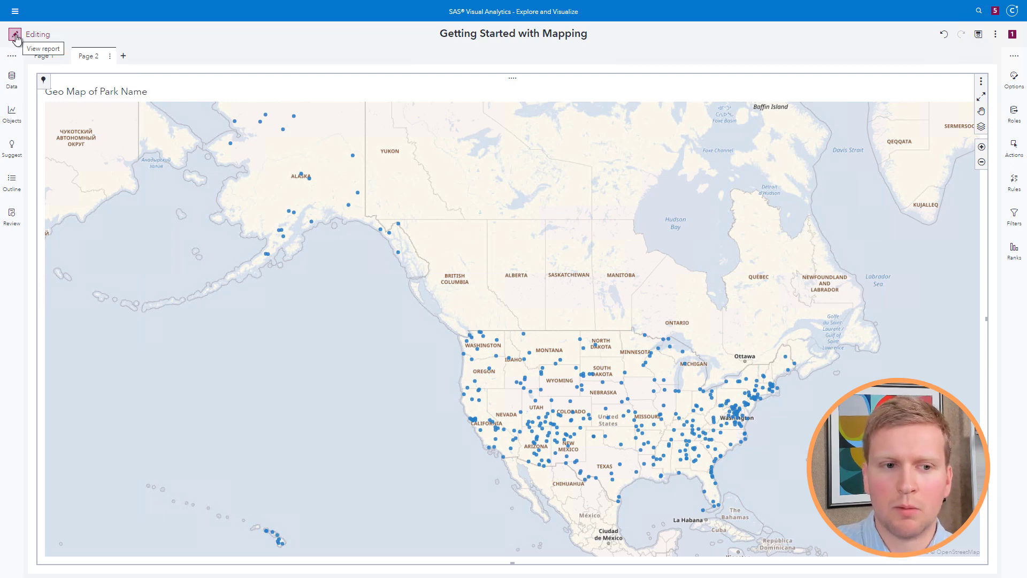
# Switch the report to viewing mode and add a location pin for Flagstaff, AZ, USA to the park map
pyautogui.click(15, 35)
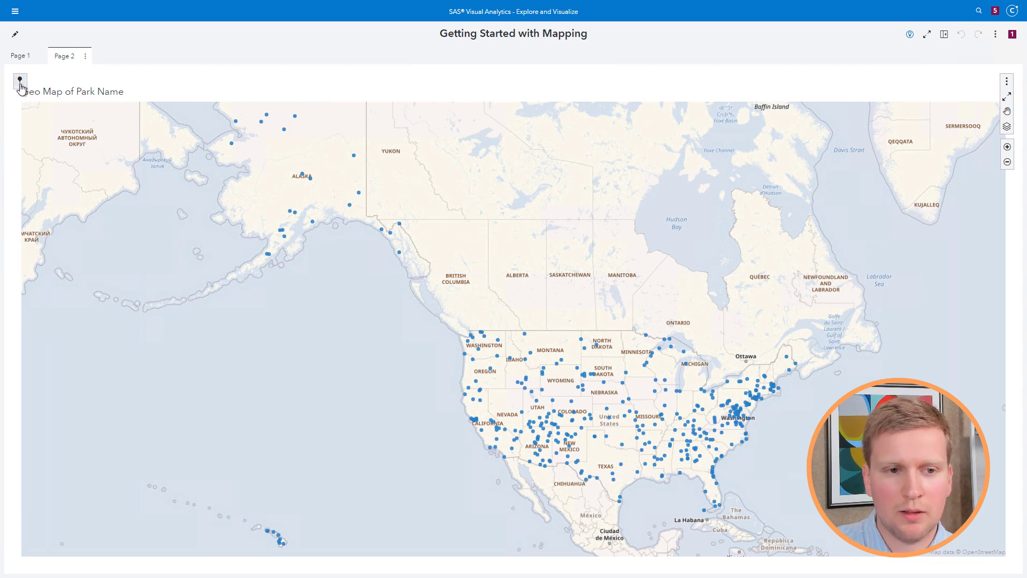
pyautogui.click(20, 84)
pyautogui.click(44, 82)
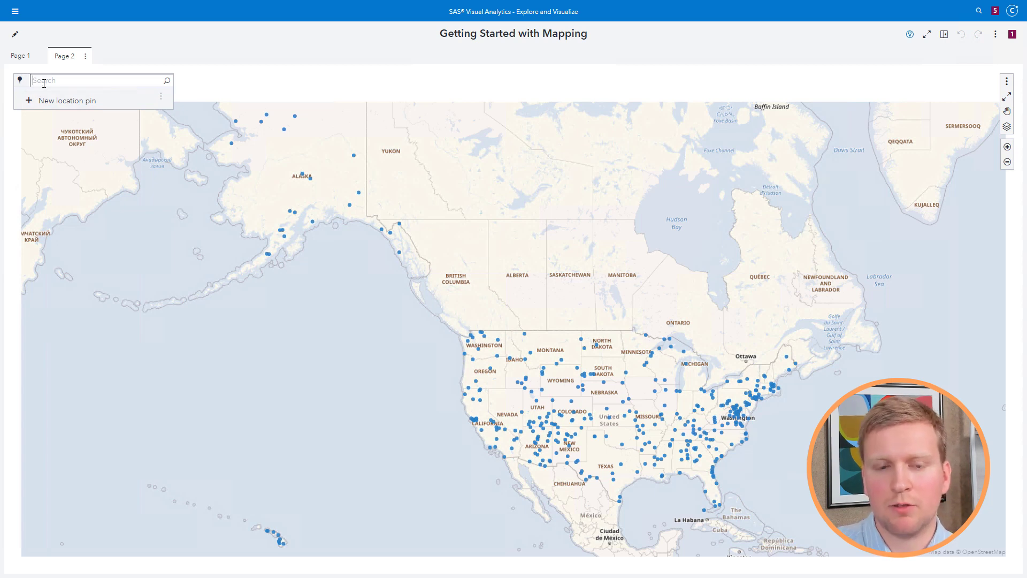
pyautogui.write('Flagstaff')
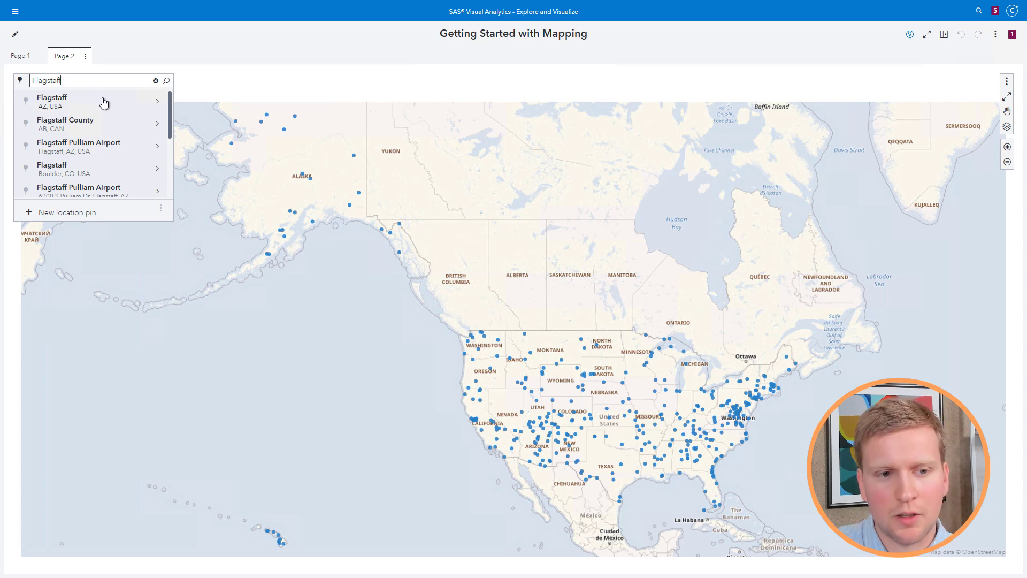
pyautogui.click(140, 105)
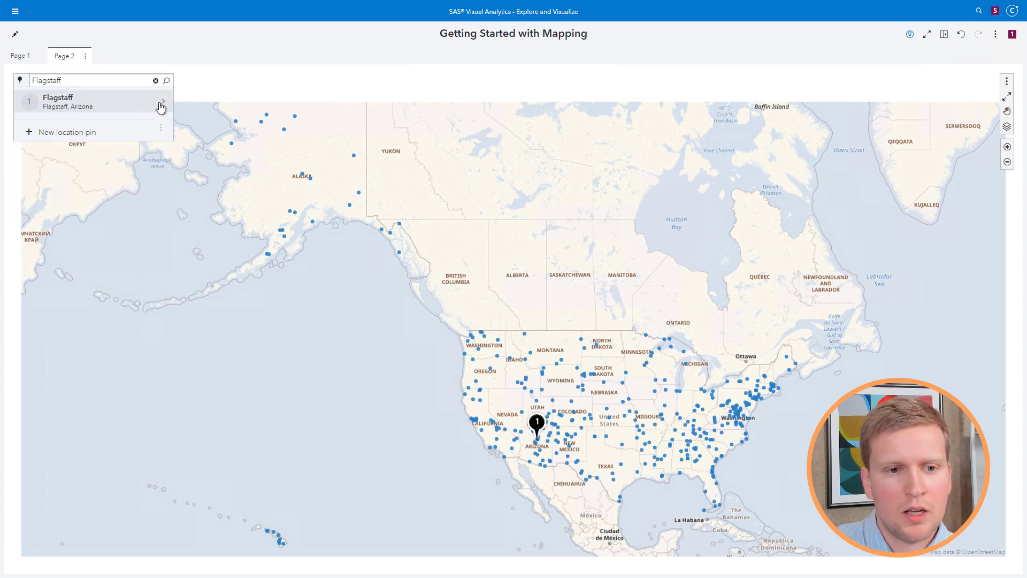
# Draw a distance-based geographic selection with a 50-mile radius around the Flagstaff pin and inspect the selected parks' data tips
pyautogui.click(161, 104)
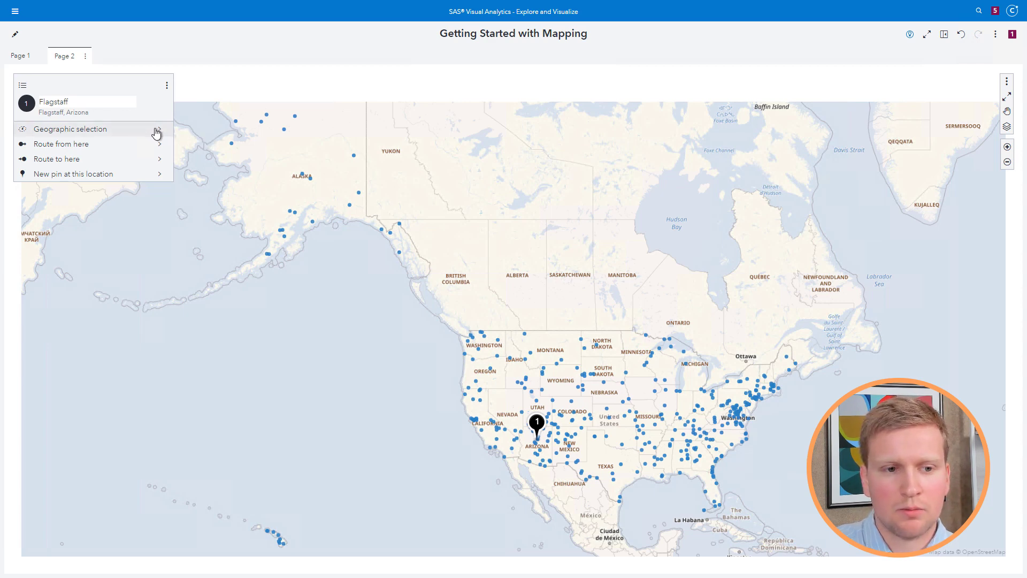
pyautogui.click(156, 132)
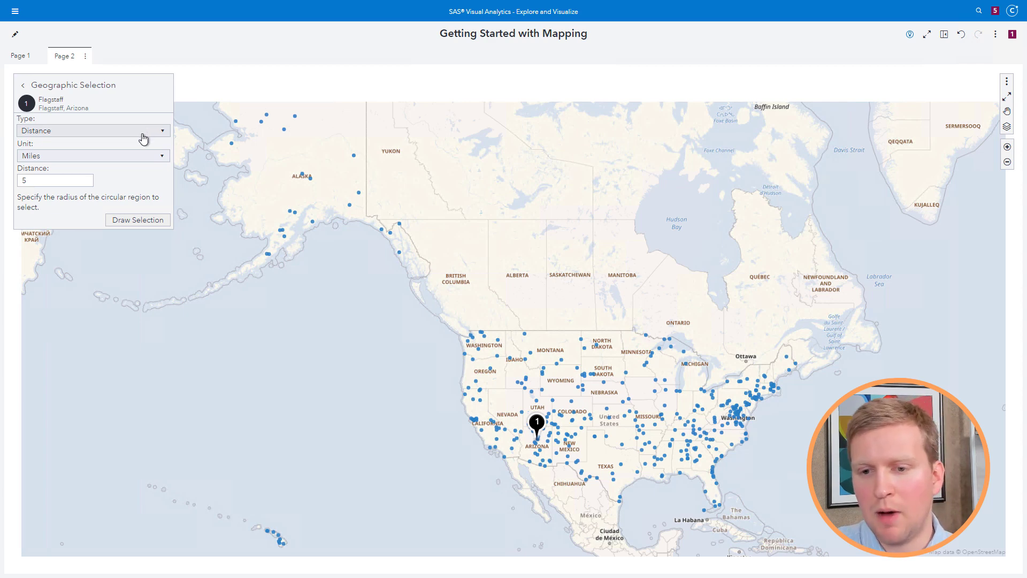
pyautogui.doubleClick(46, 180)
pyautogui.write('50')
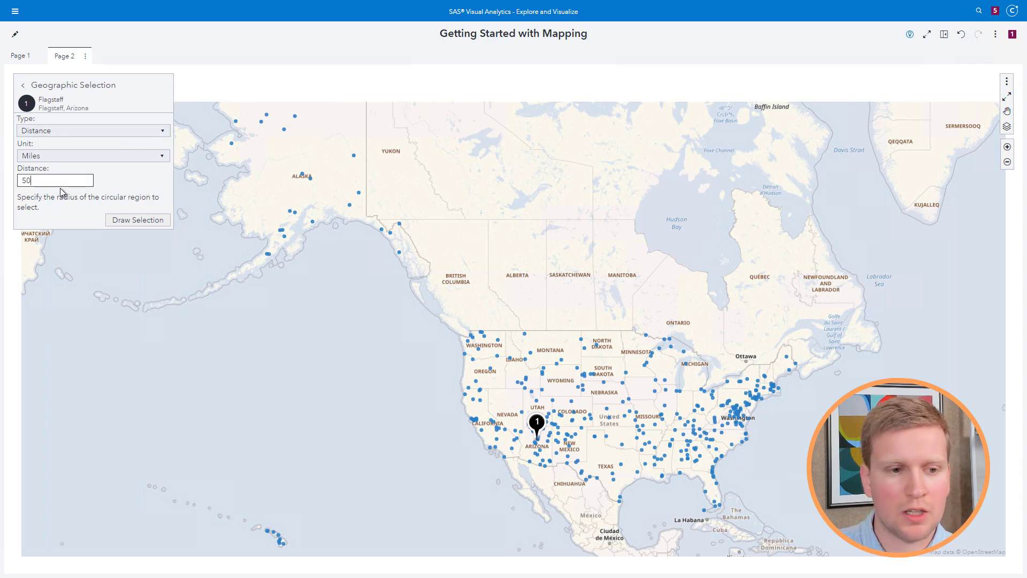
pyautogui.click(144, 220)
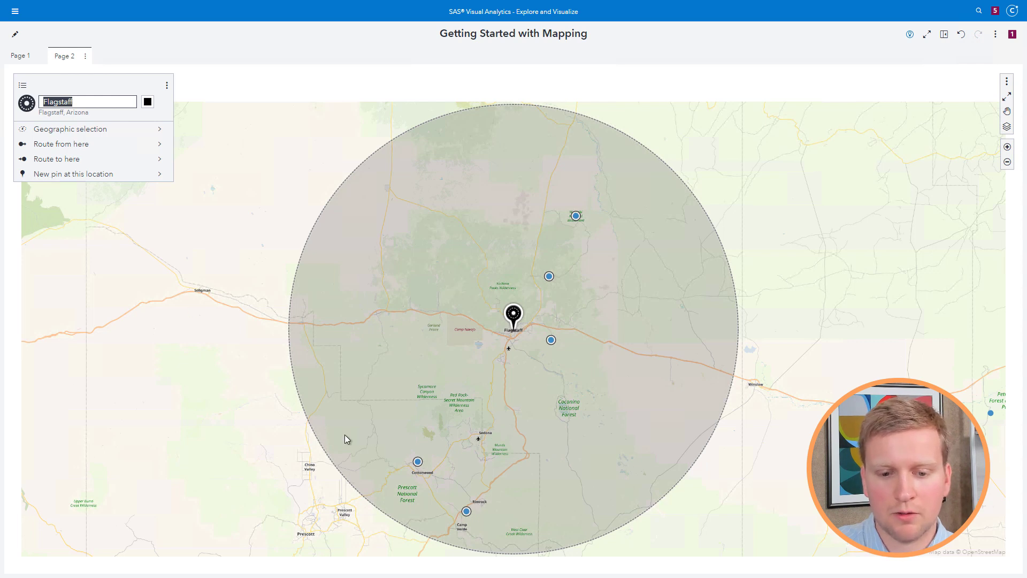
pyautogui.moveTo(418, 466)
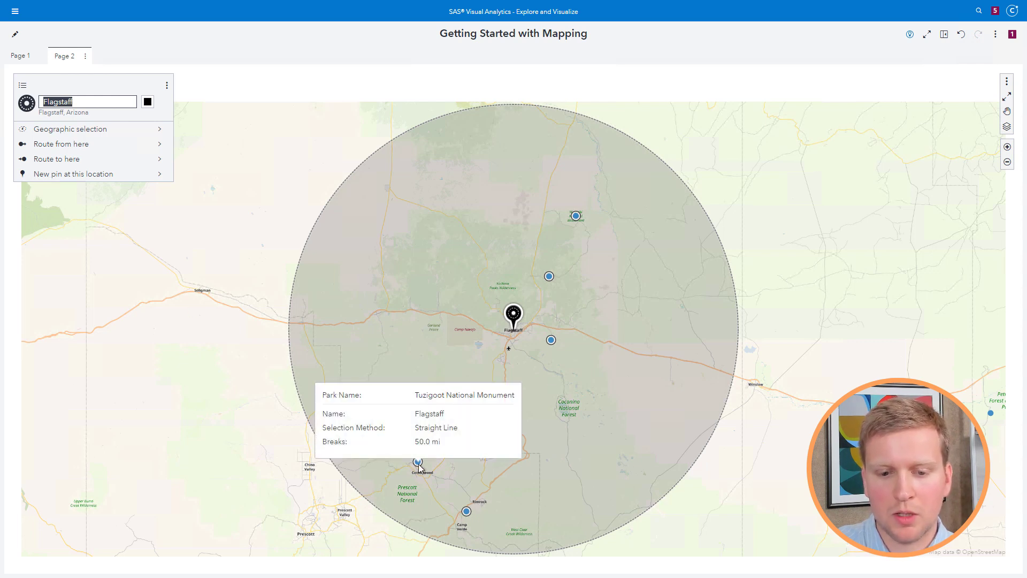
pyautogui.moveTo(467, 512)
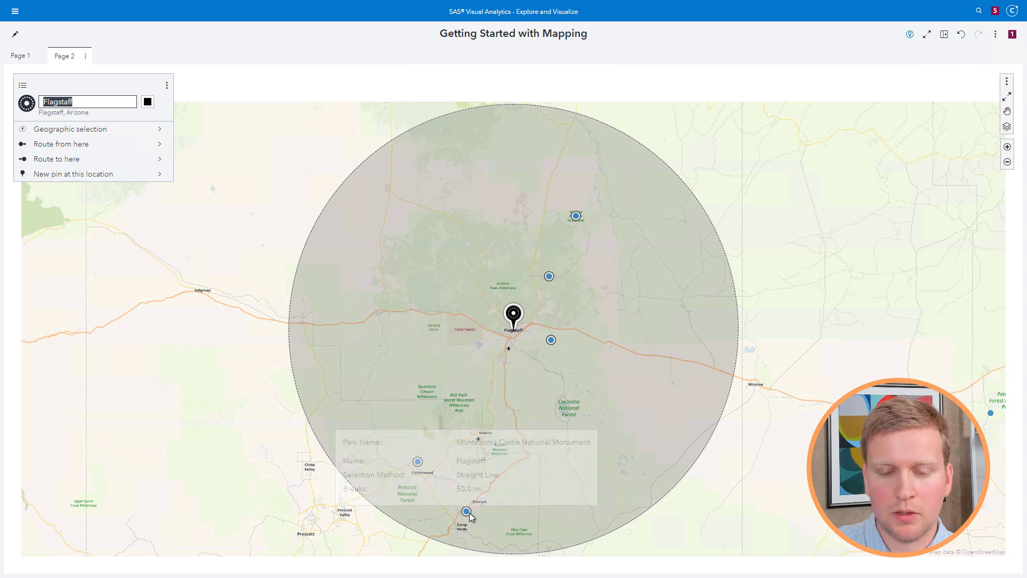
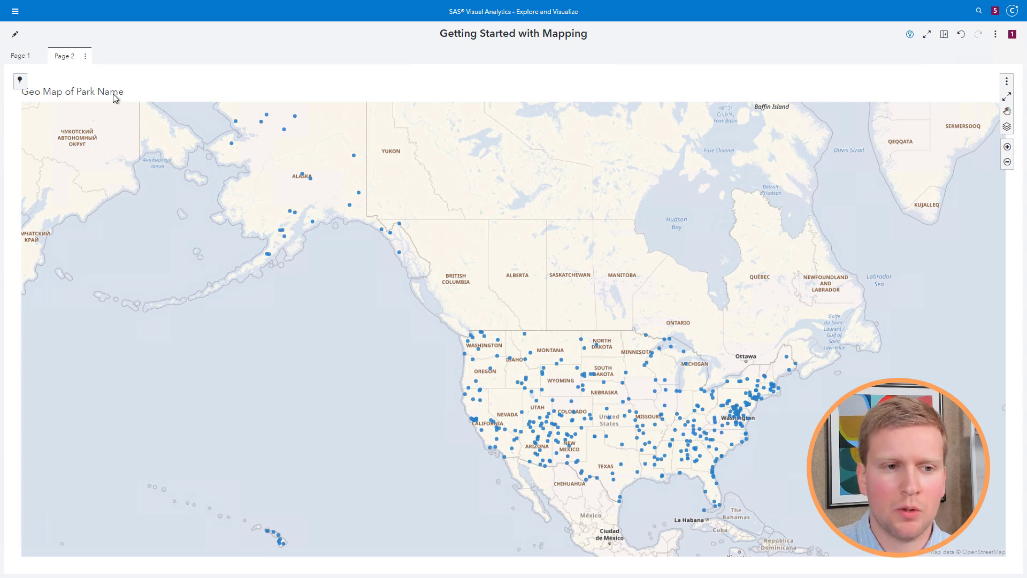
# Return to editing the report and change the title of Page 1's region map to "Number of Parks"
pyautogui.click(16, 37)
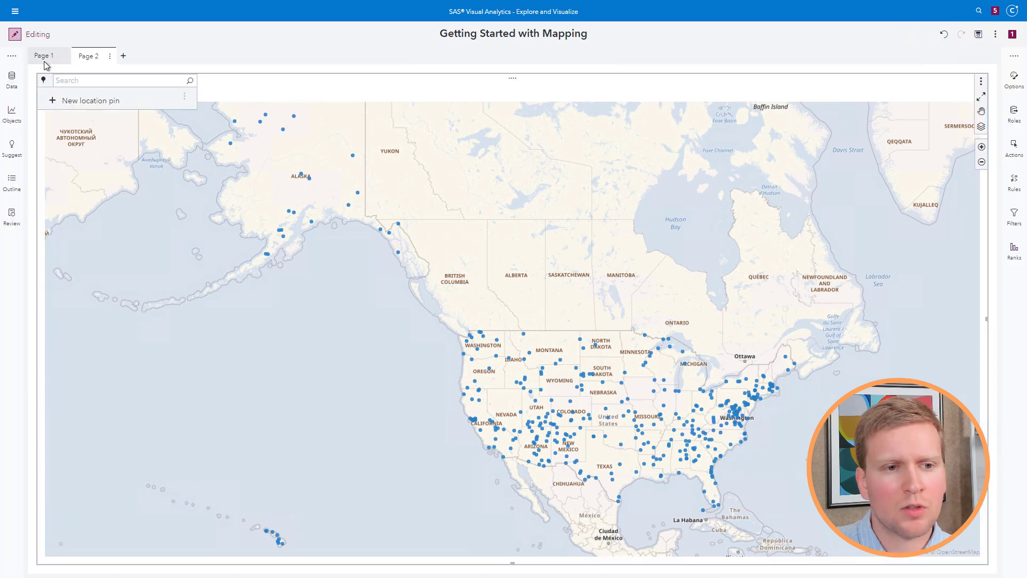
pyautogui.click(44, 59)
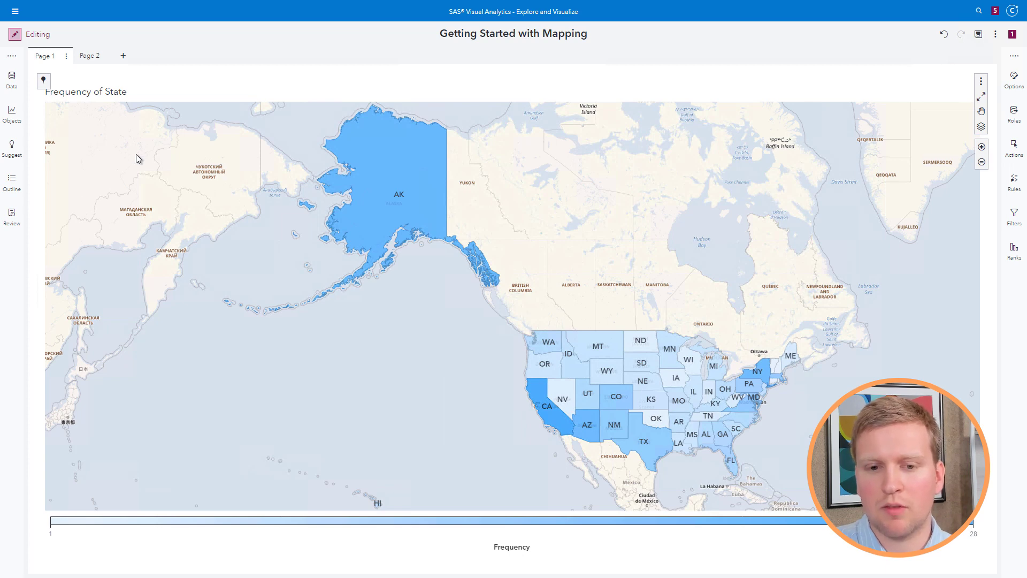
pyautogui.click(541, 220)
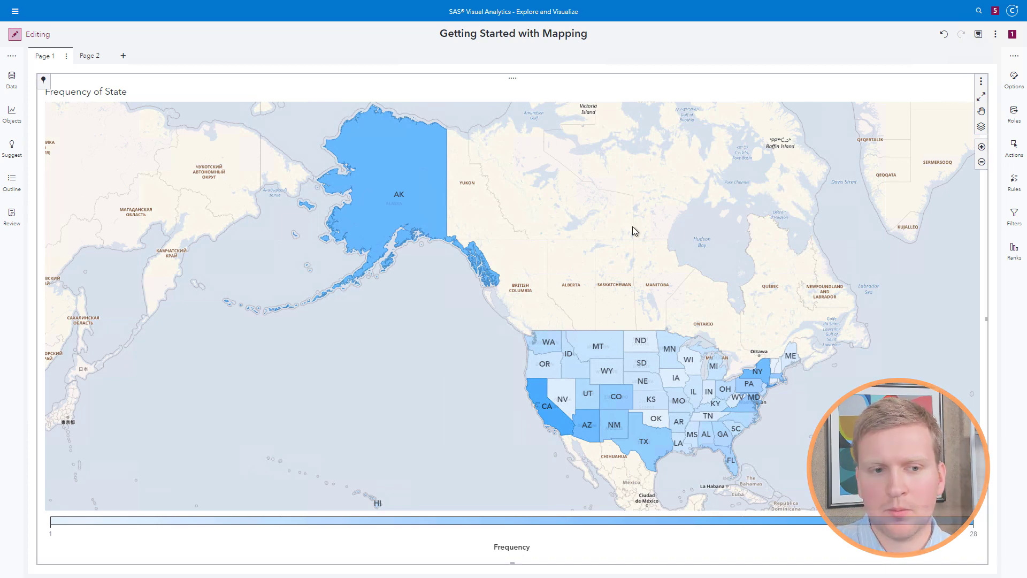
pyautogui.click(1015, 83)
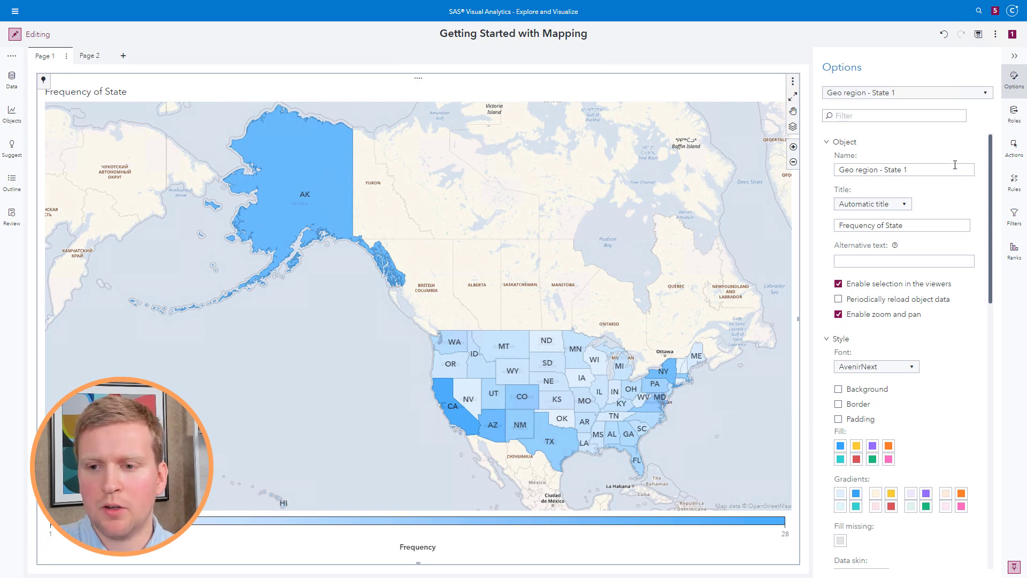
pyautogui.tripleClick(907, 228)
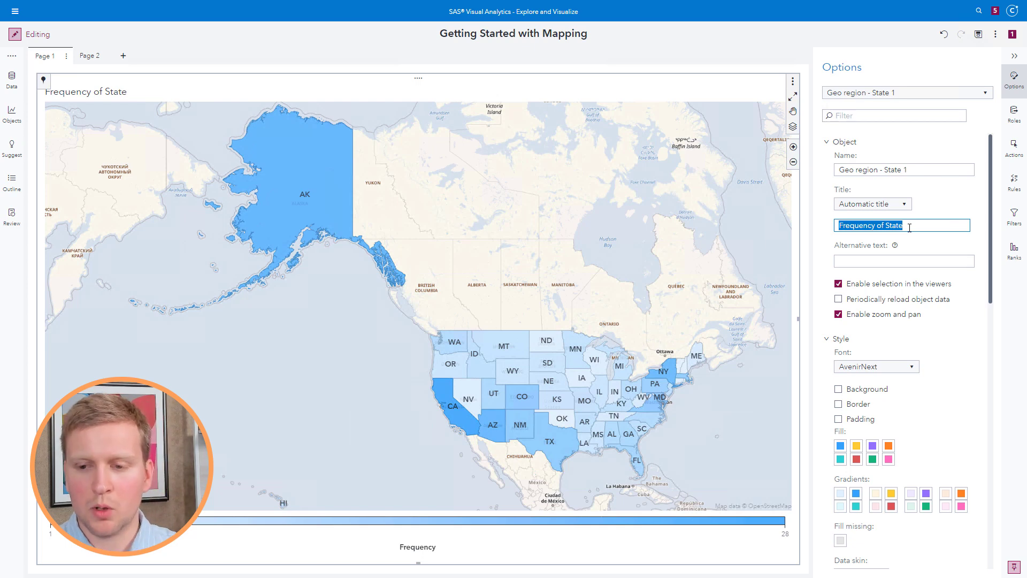
pyautogui.write('Number of Parks')
pyautogui.press('Return')
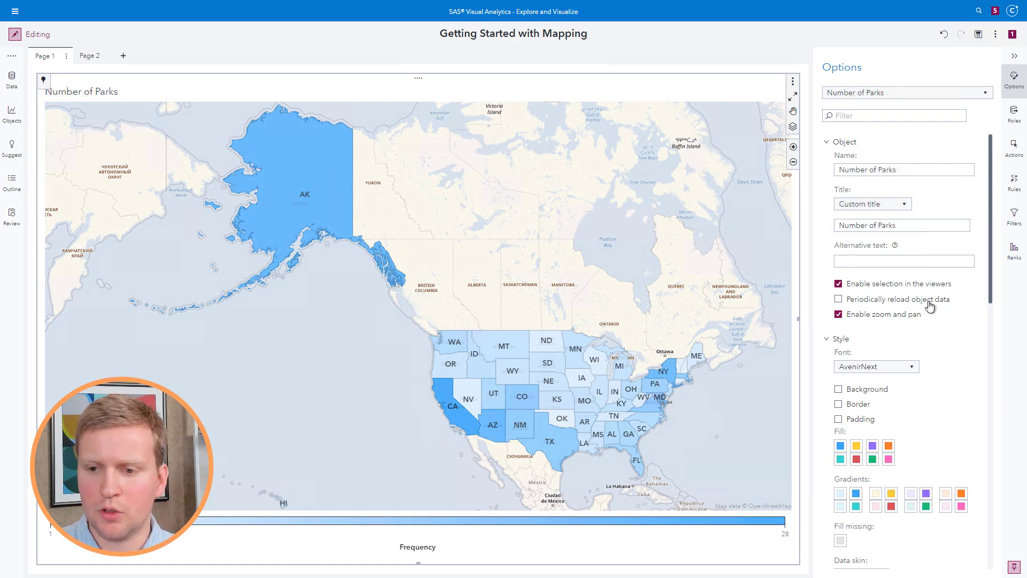
# Turn off the data labels of the State regions on the Number of Parks map
pyautogui.scroll(-2, 927, 305)
pyautogui.scroll(-7, 927, 308)
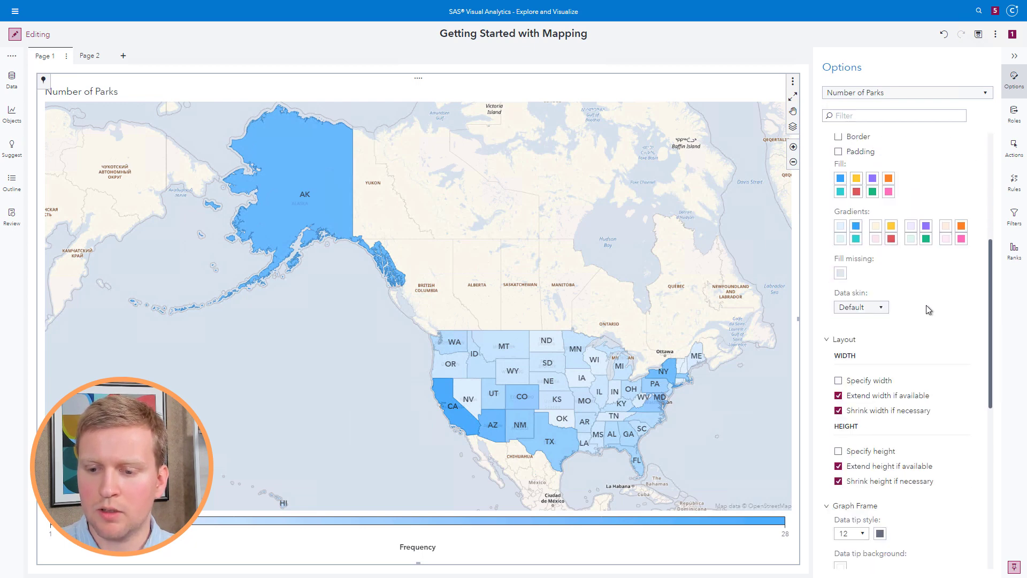
pyautogui.scroll(-1, 924, 311)
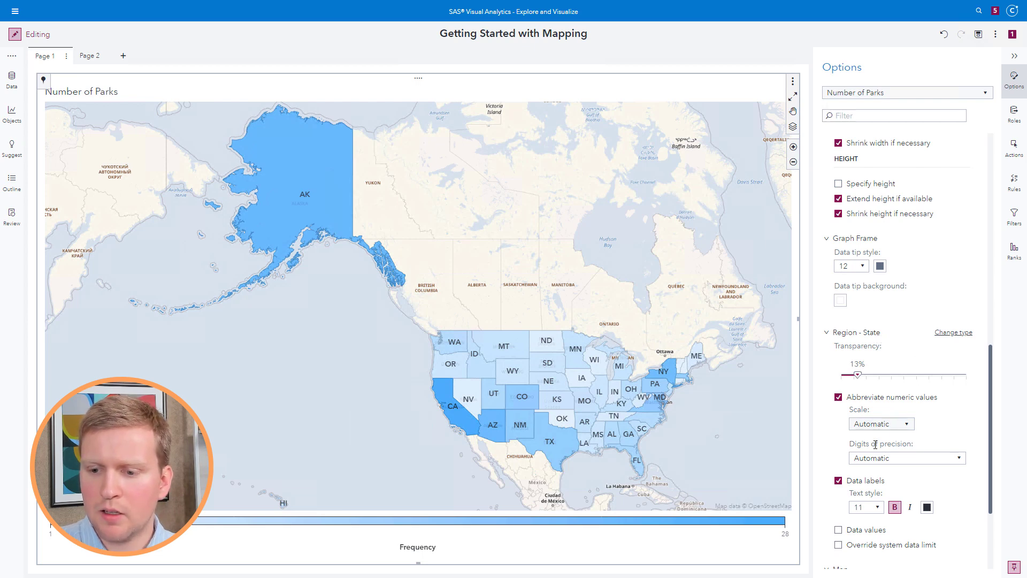
pyautogui.click(839, 482)
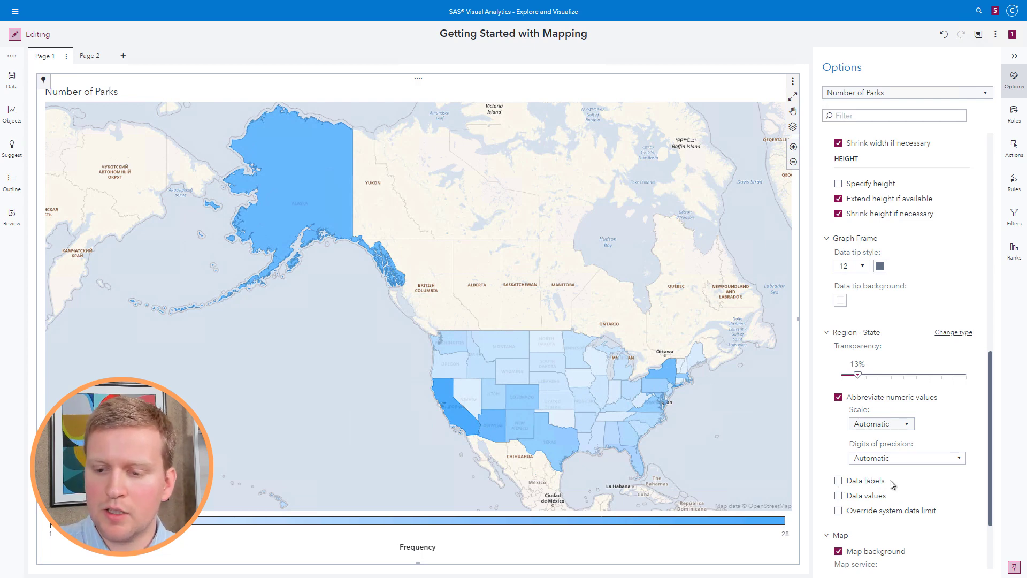
# Turn the region map's background off and back on
pyautogui.scroll(-3, 893, 484)
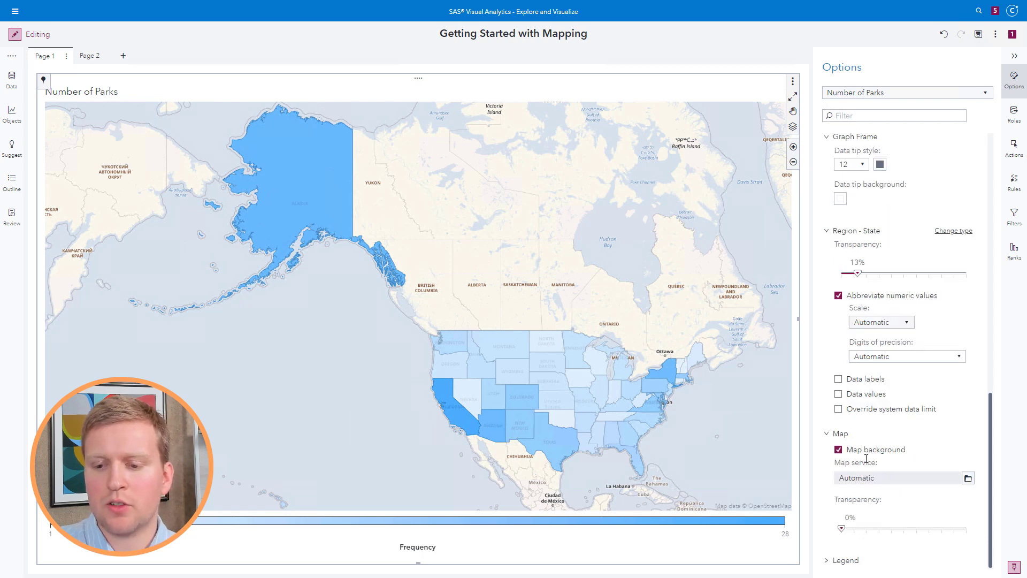
pyautogui.click(838, 450)
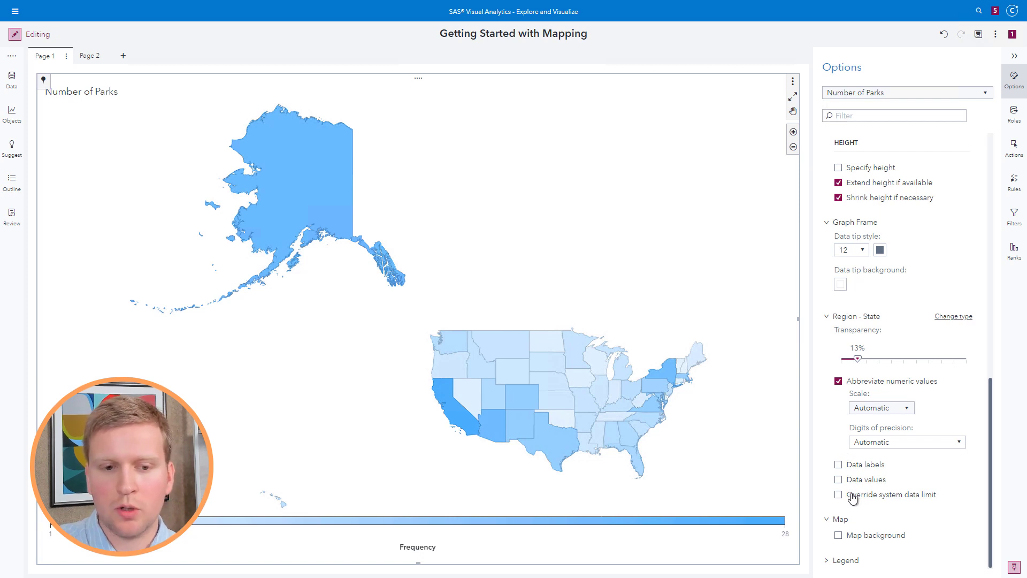
pyautogui.click(839, 536)
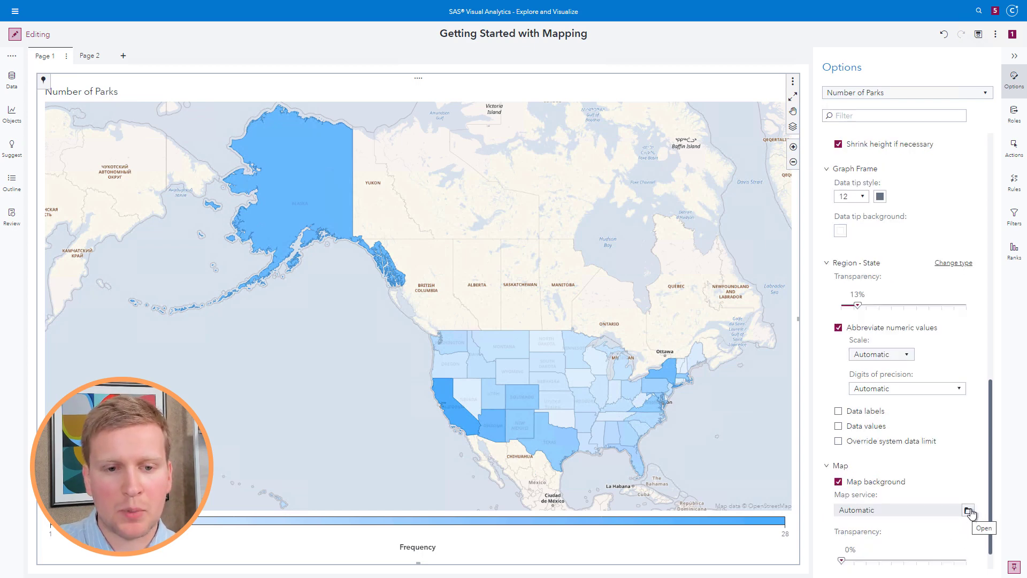
# Set the region map's service to the World Light Gray Base Canvas Base from the services.arcgisonline.com Canvas folder
pyautogui.click(969, 512)
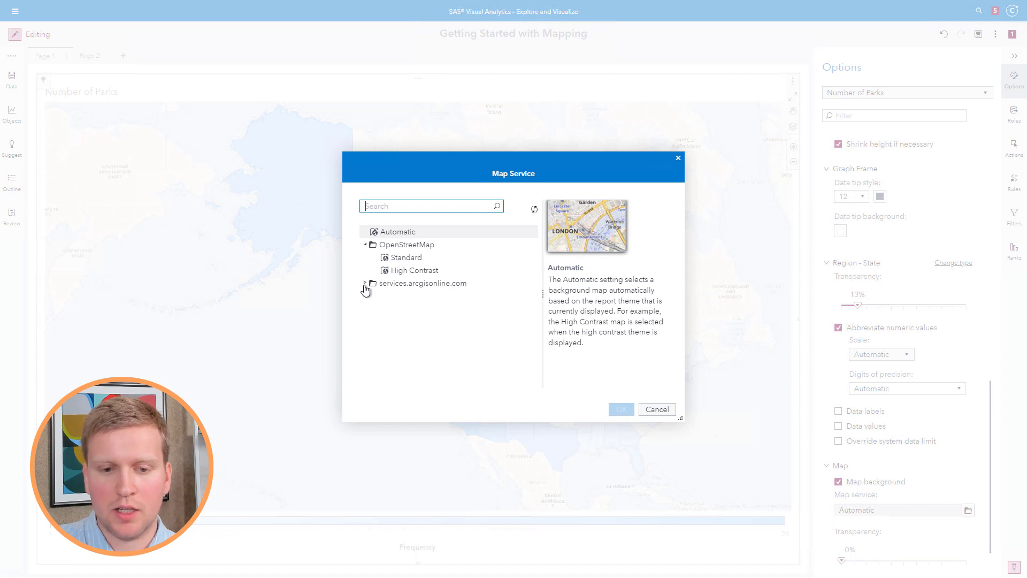
pyautogui.click(365, 284)
pyautogui.click(376, 297)
pyautogui.click(423, 310)
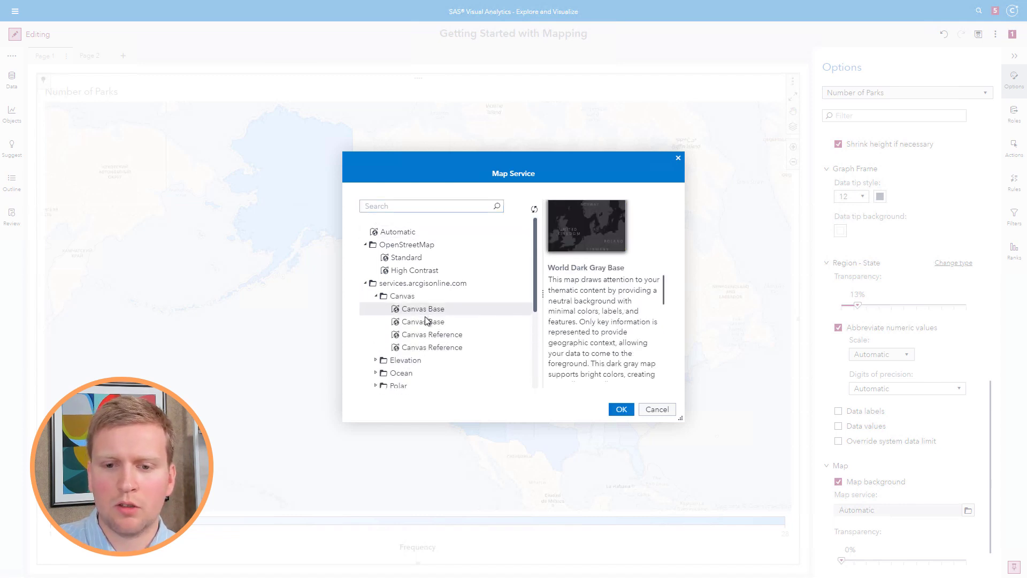
pyautogui.click(426, 321)
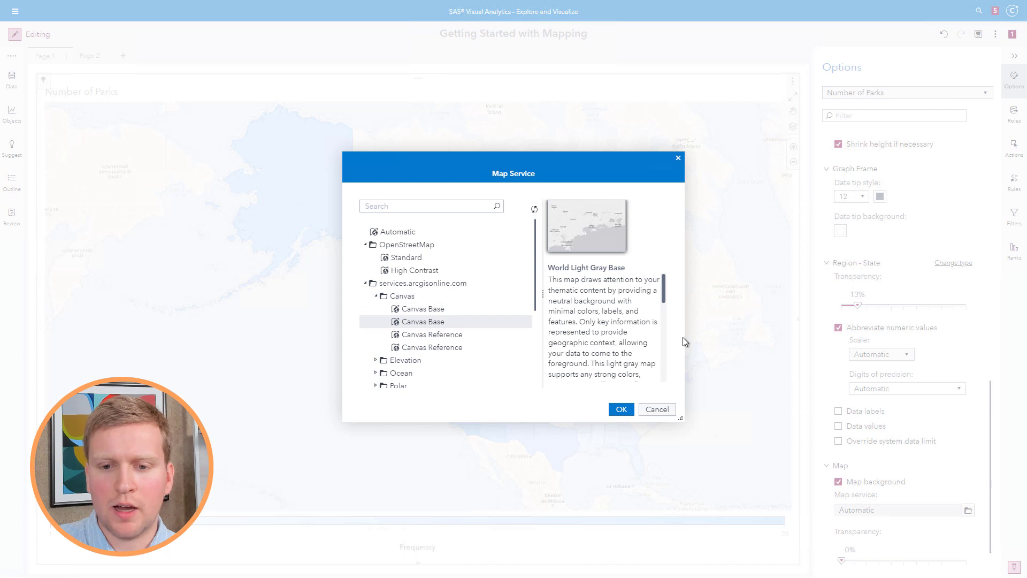
pyautogui.click(622, 410)
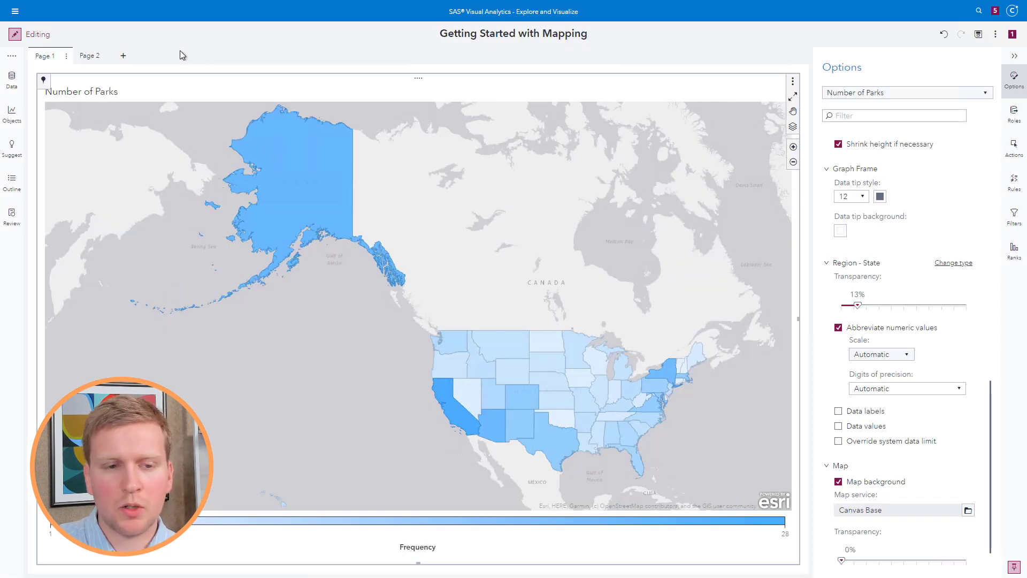
# Change the title of Page 2's Park Name coordinate map to "National Park Locations"
pyautogui.click(87, 57)
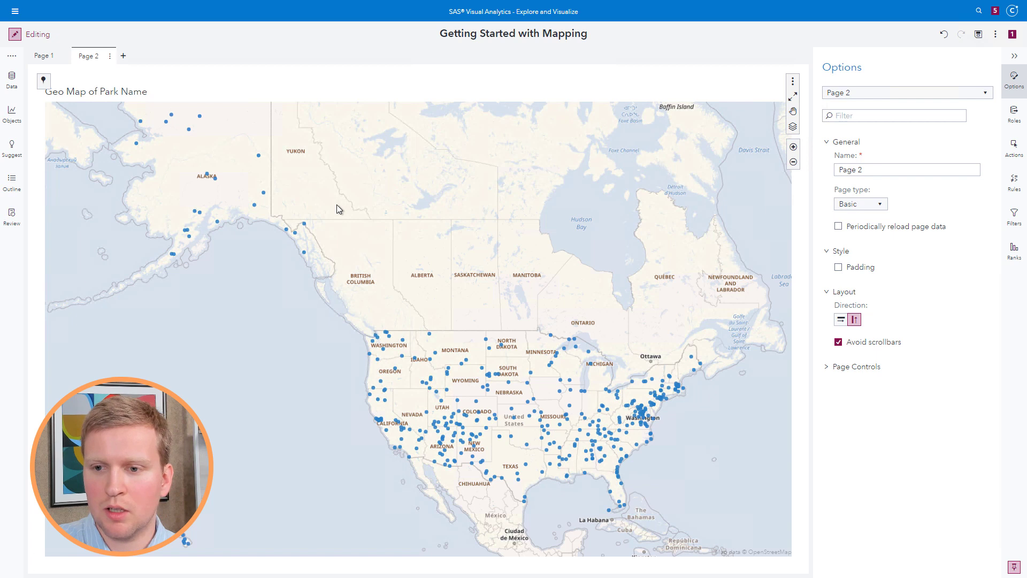
pyautogui.click(250, 289)
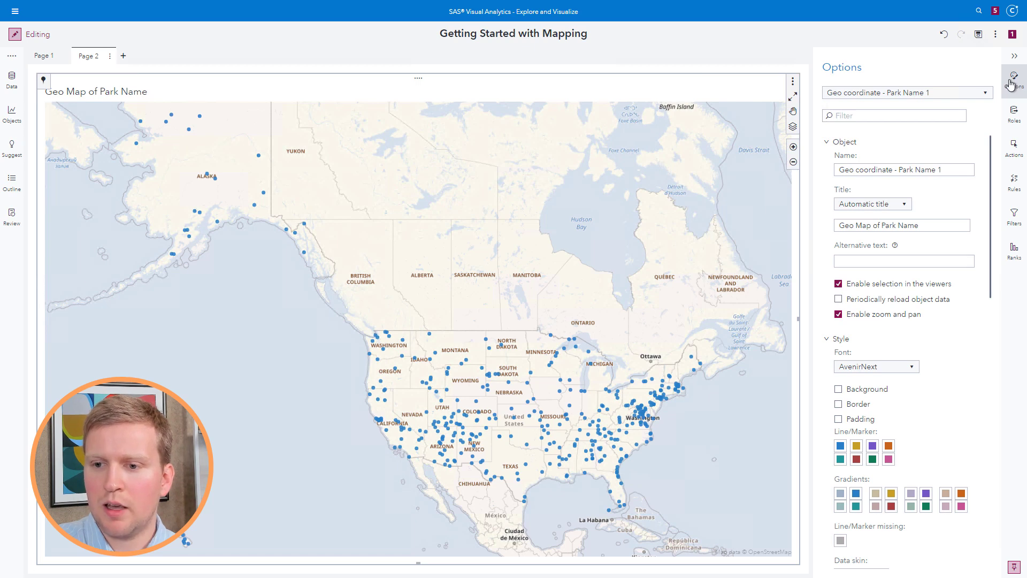
pyautogui.tripleClick(925, 226)
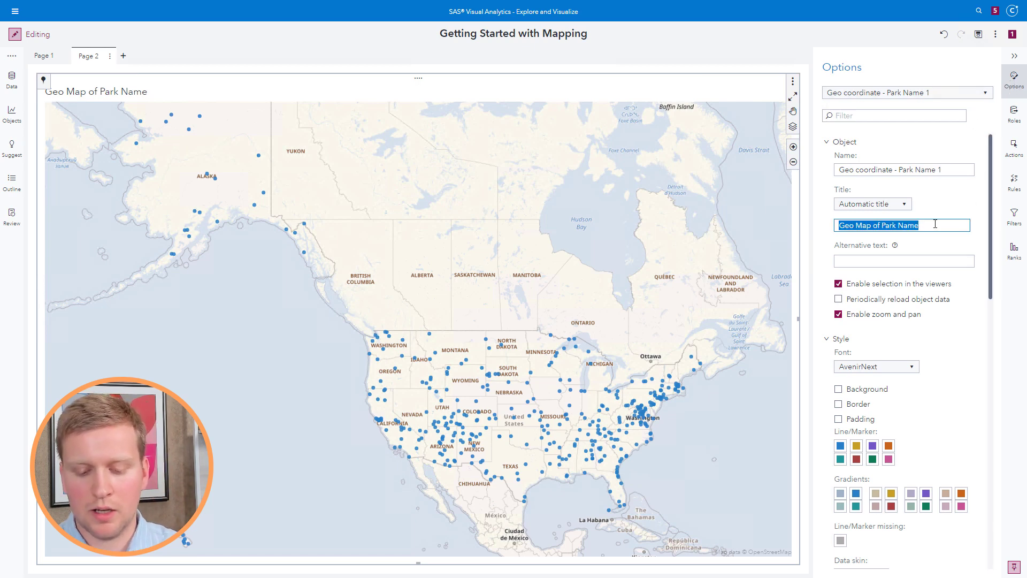
pyautogui.write('National Park Locations')
pyautogui.press('Return')
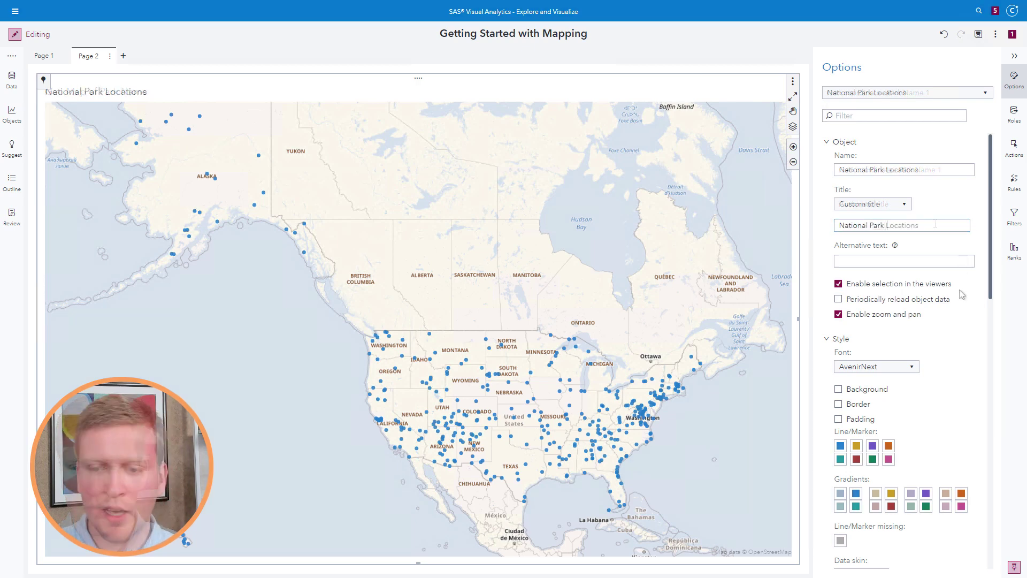
# Set the initial marker shape of the Park Name scatter on the National Park Locations map to Star
pyautogui.scroll(-8, 952, 308)
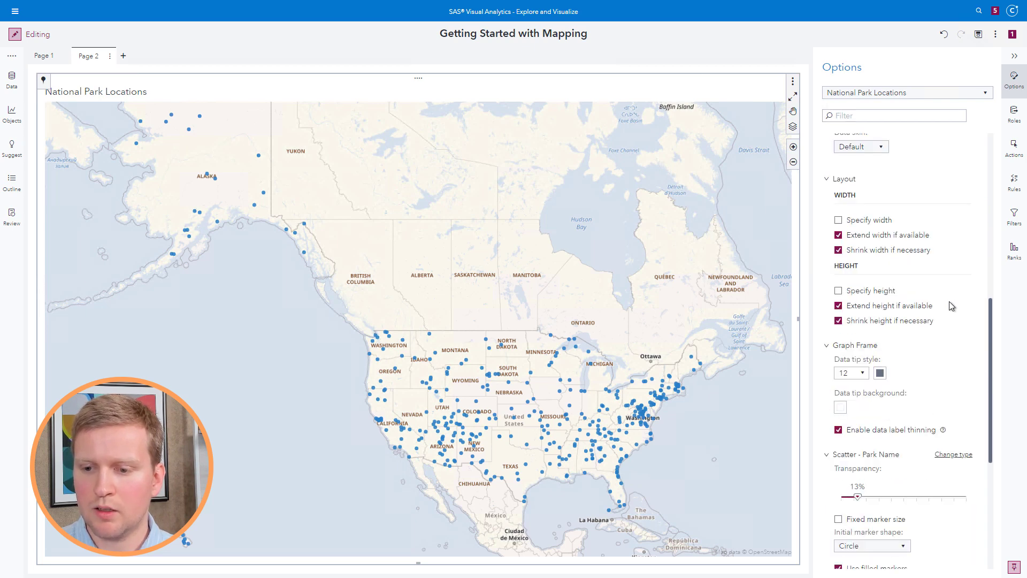
pyautogui.scroll(-2, 950, 305)
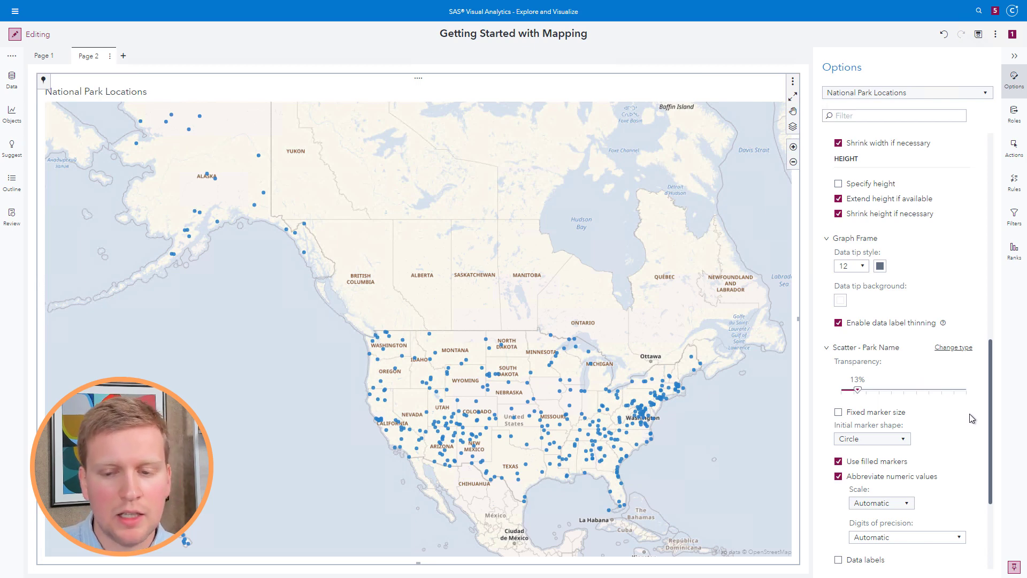
pyautogui.click(910, 438)
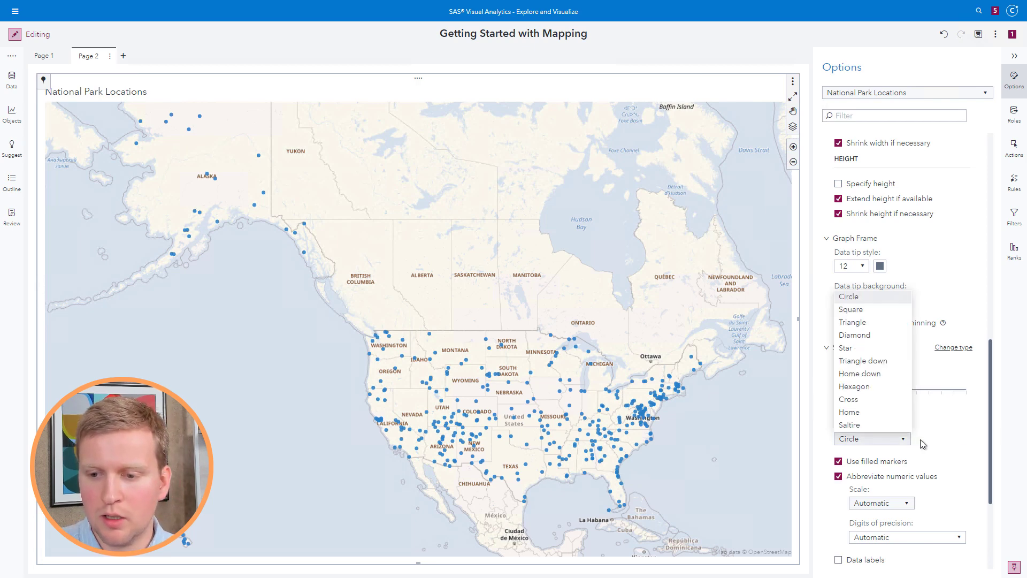
pyautogui.click(854, 348)
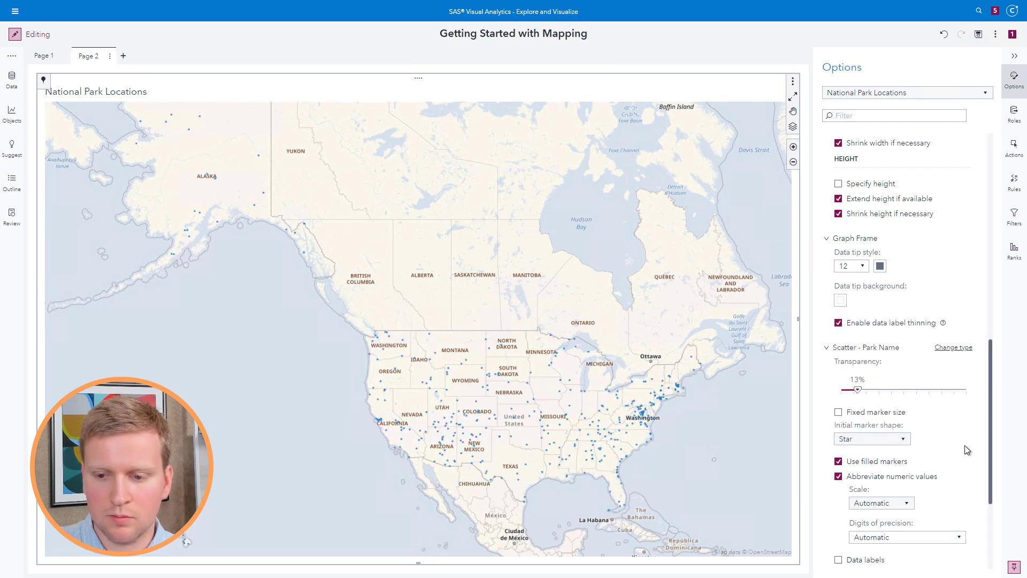
# Set the National Park Locations map's service to World Terrain Base from the services.arcgisonline.com folder
pyautogui.scroll(-3, 964, 449)
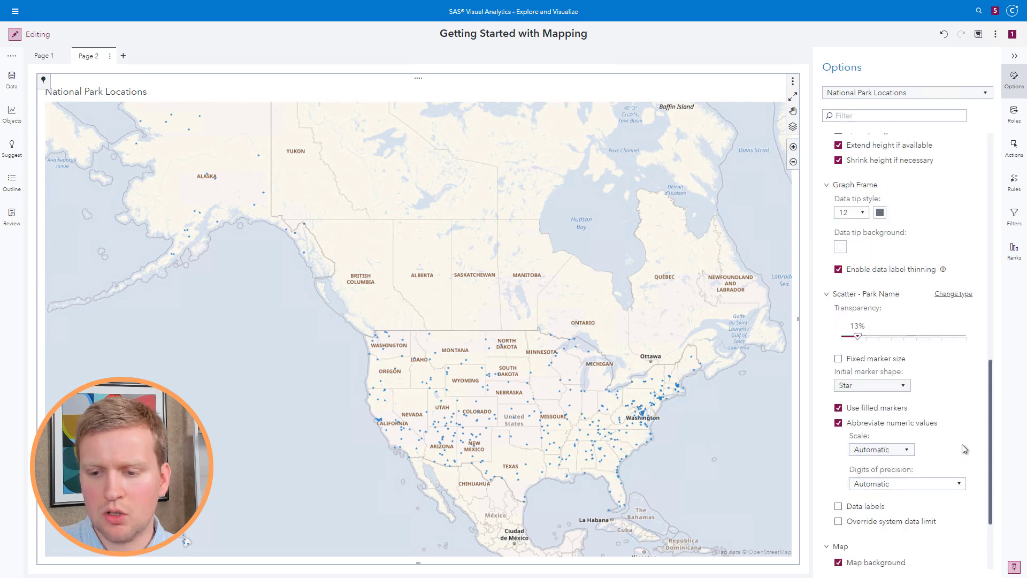
pyautogui.scroll(-2, 962, 444)
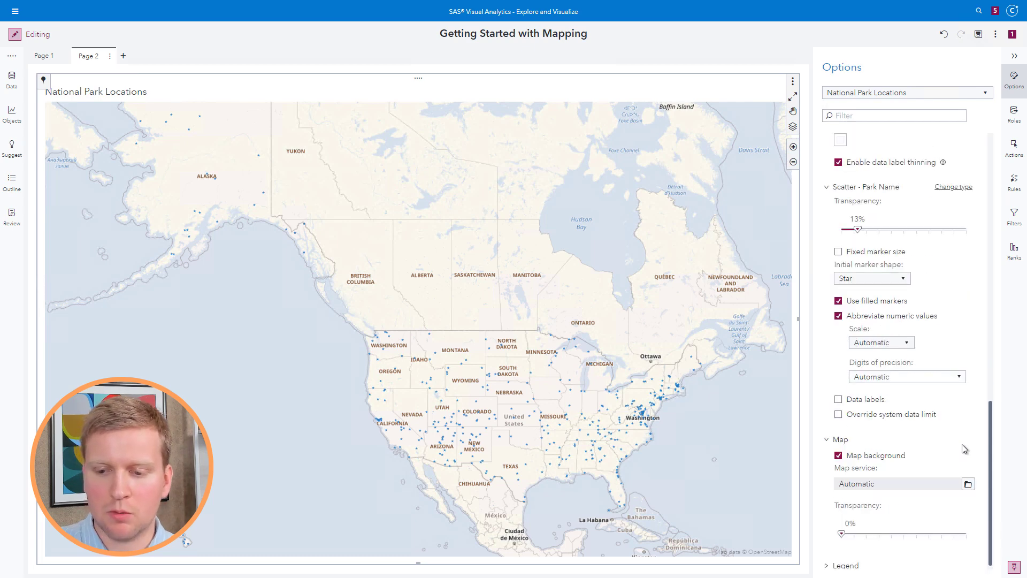
pyautogui.click(969, 485)
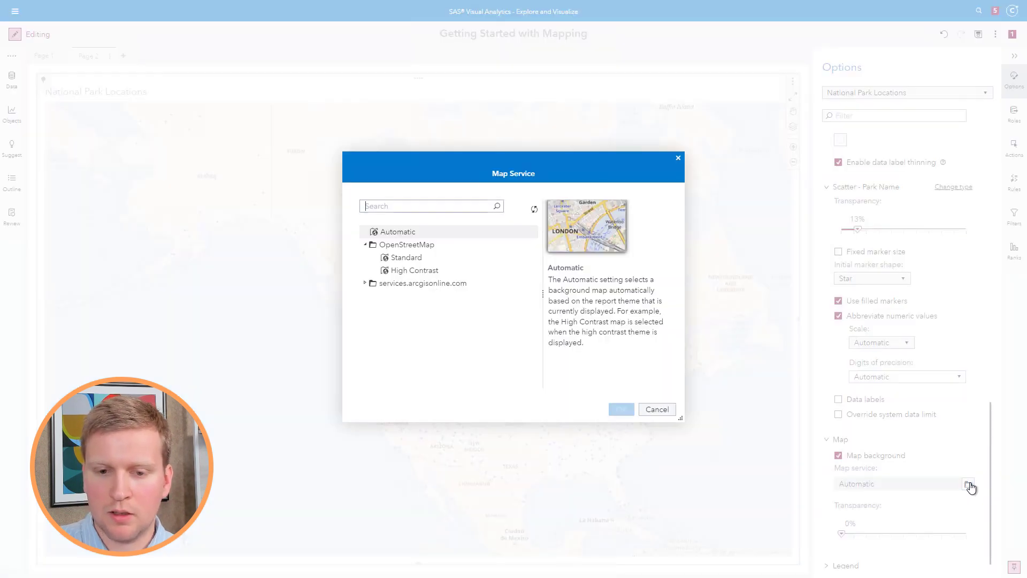
pyautogui.click(365, 284)
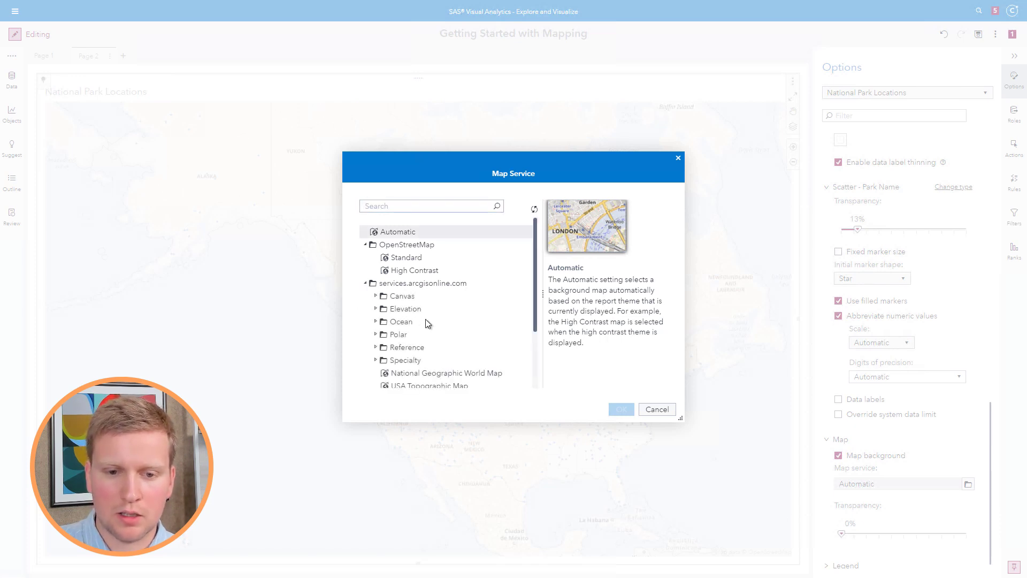
pyautogui.scroll(-3, 418, 343)
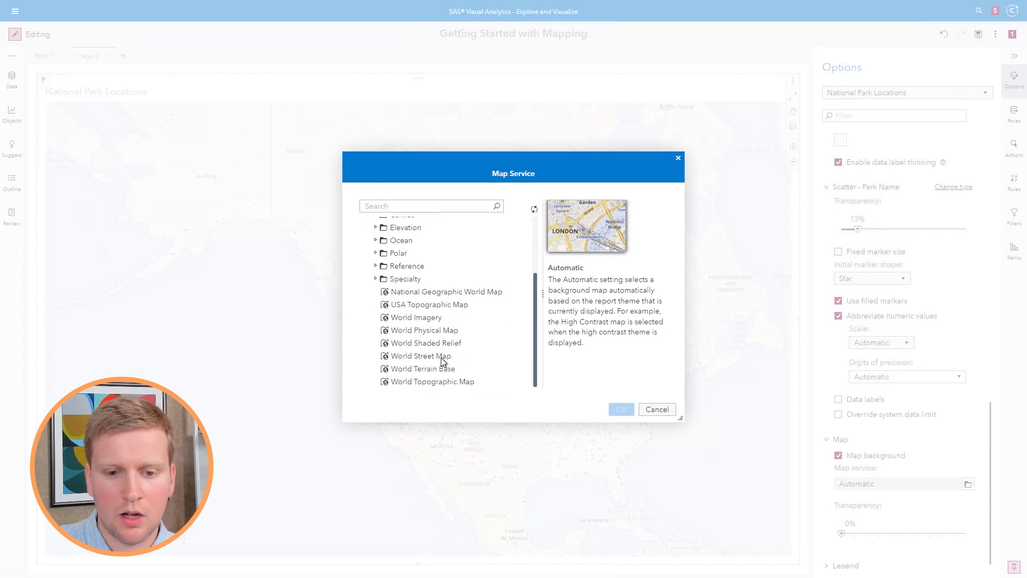
pyautogui.click(445, 368)
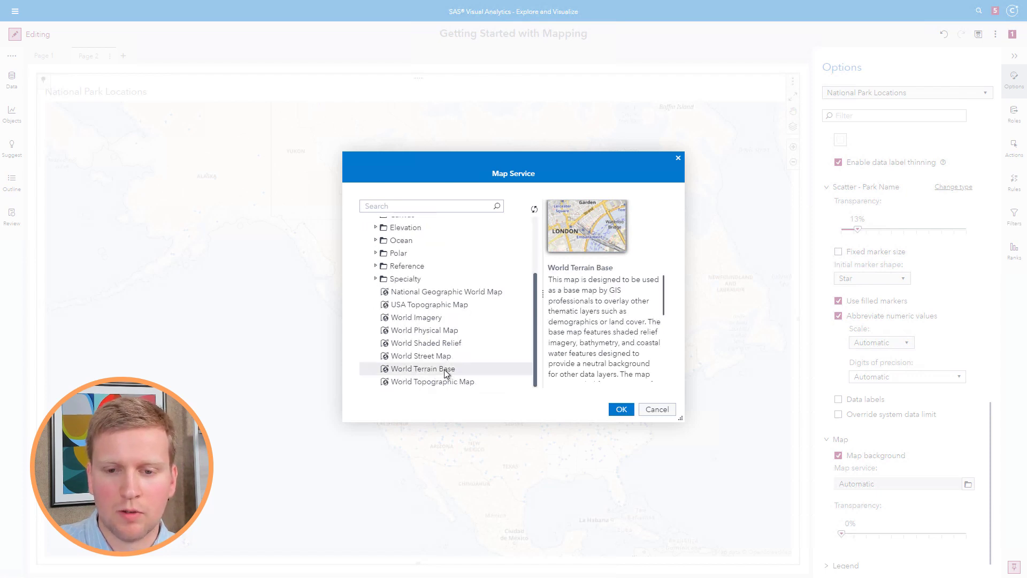
pyautogui.click(621, 410)
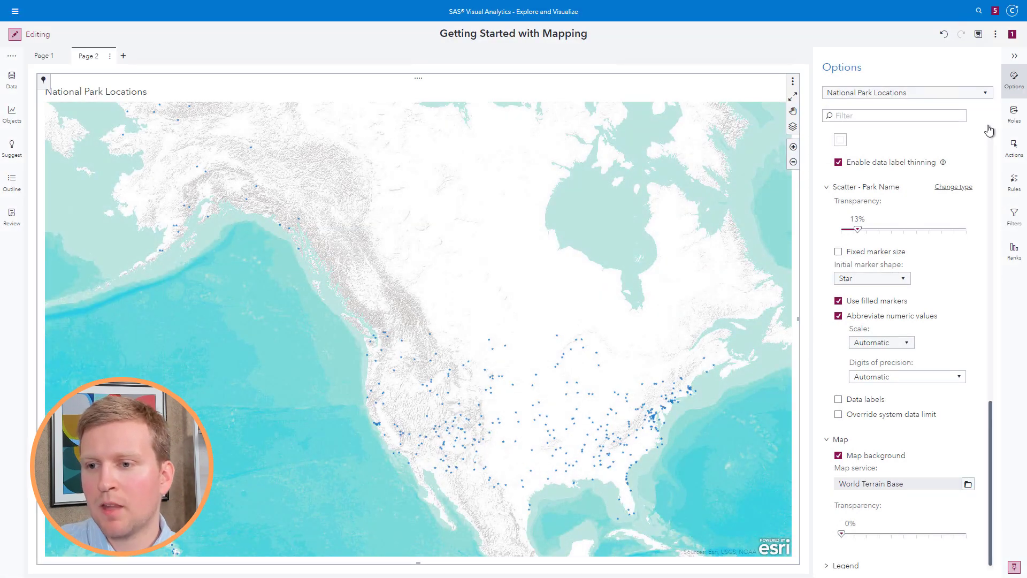
# Add UNIT_TYPE and REGION to the data tip values of the National Park Locations map
pyautogui.click(1015, 121)
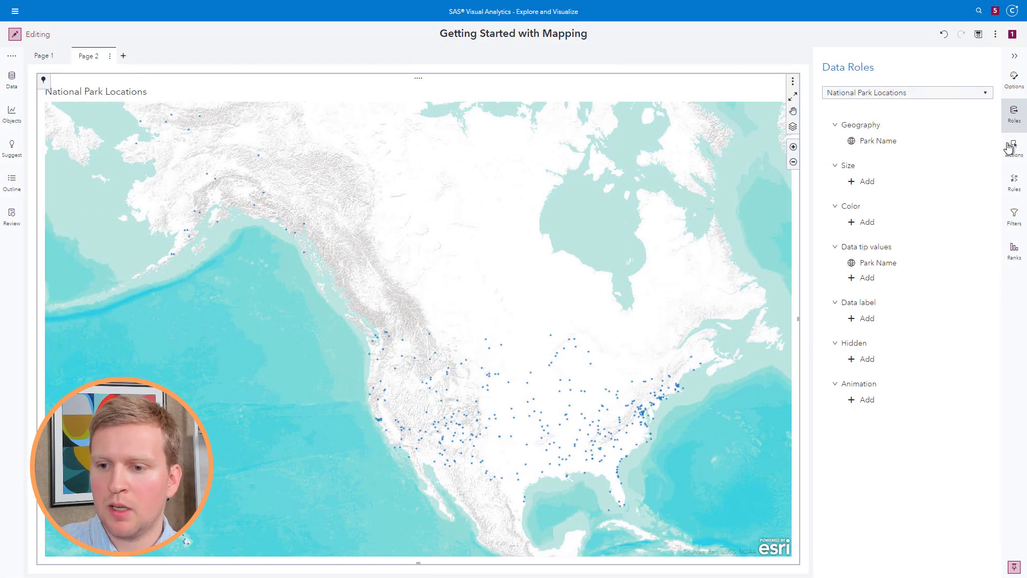
pyautogui.click(875, 287)
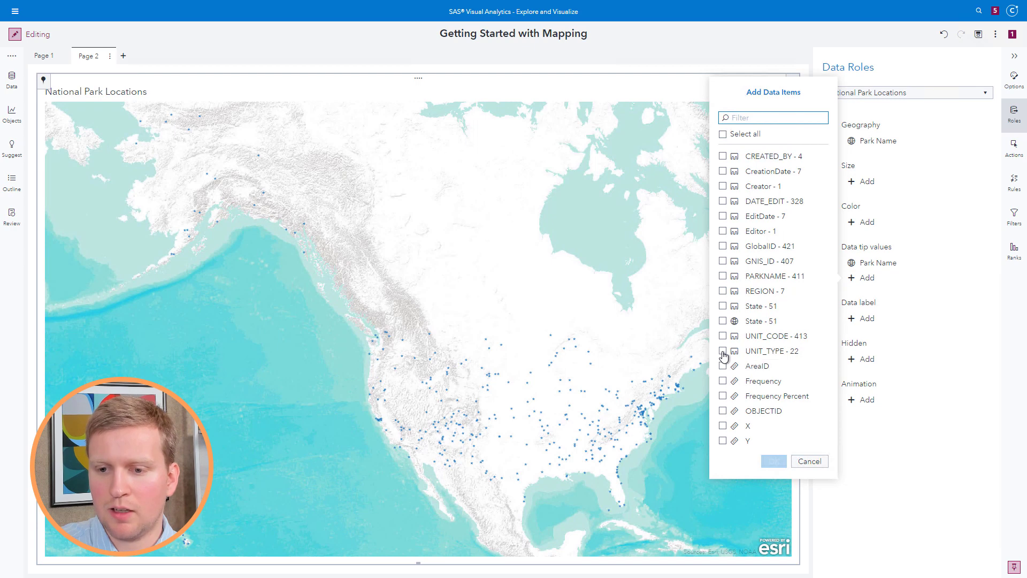
pyautogui.click(723, 352)
pyautogui.click(722, 292)
pyautogui.click(774, 461)
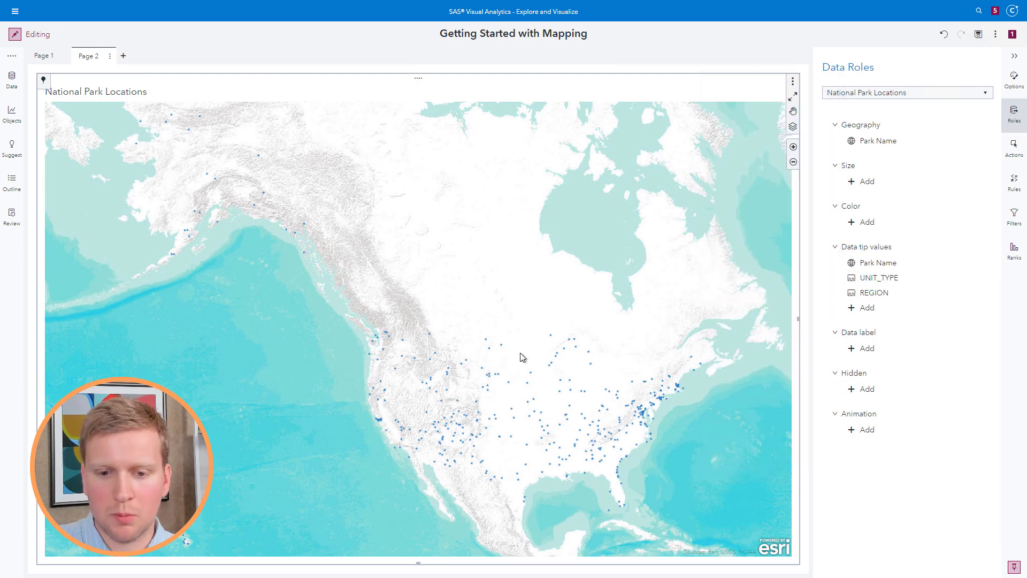
# Assign REGION as the color role of the National Park Locations map
pyautogui.moveTo(502, 345)
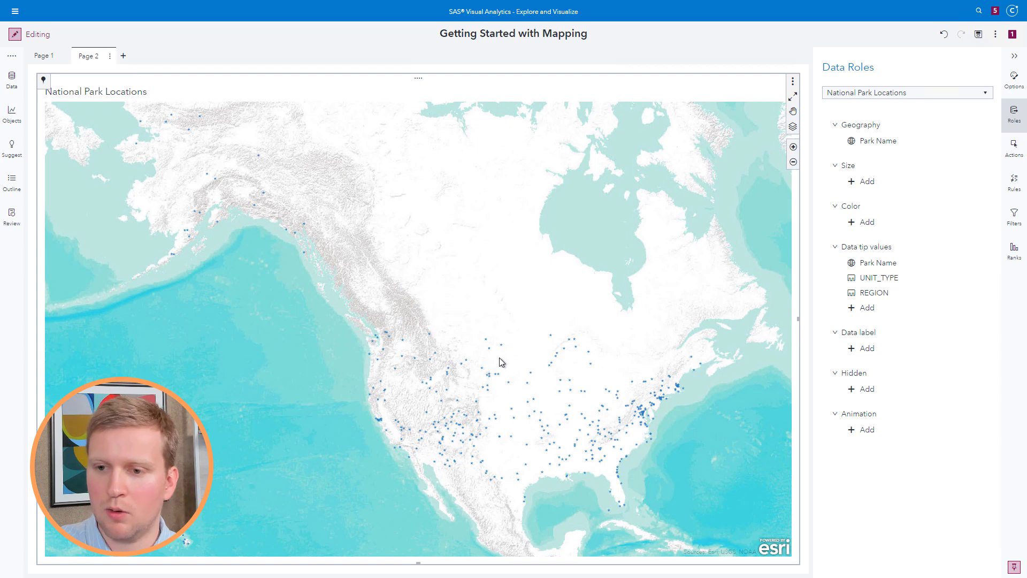
pyautogui.click(872, 227)
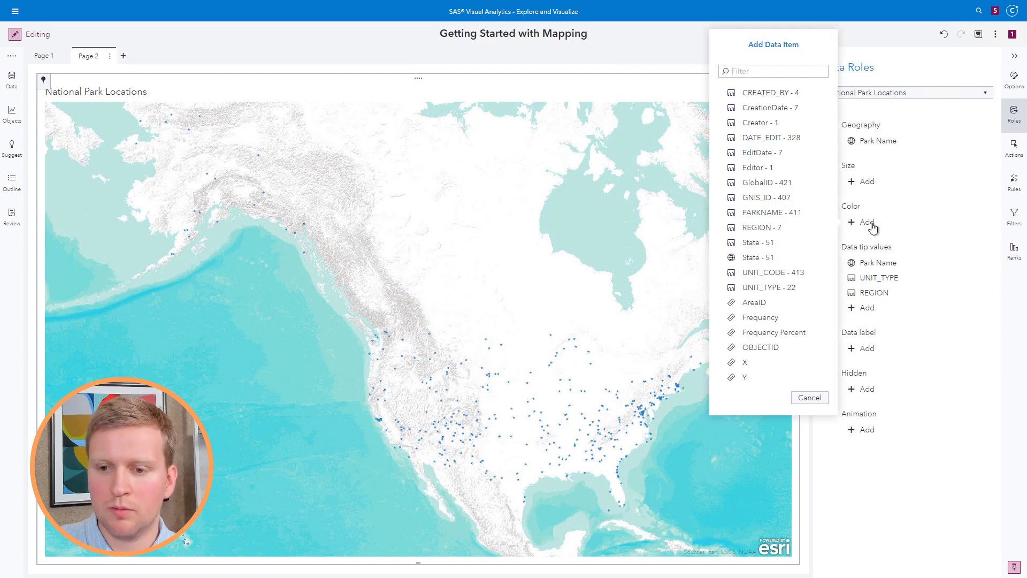
pyautogui.click(752, 225)
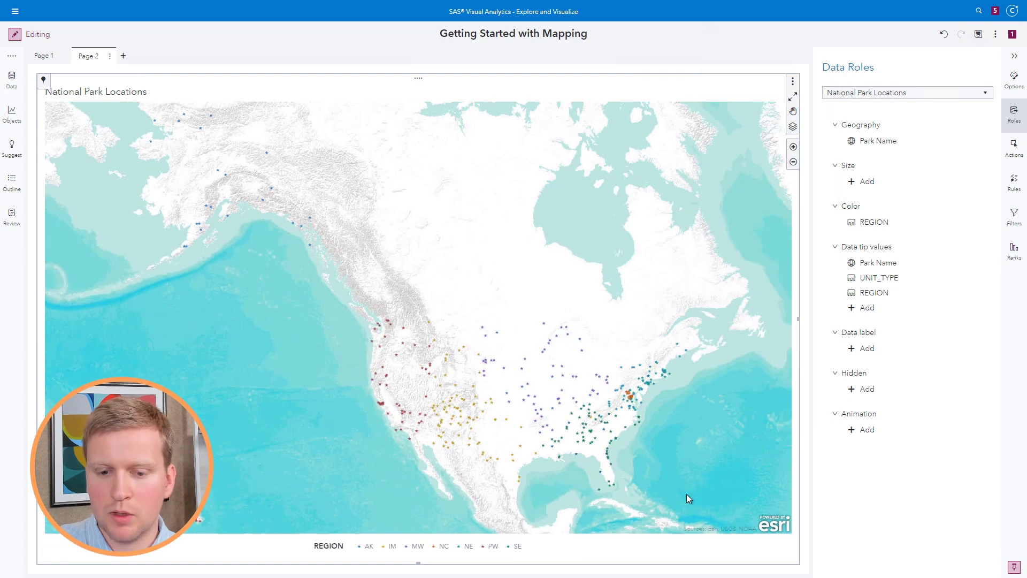